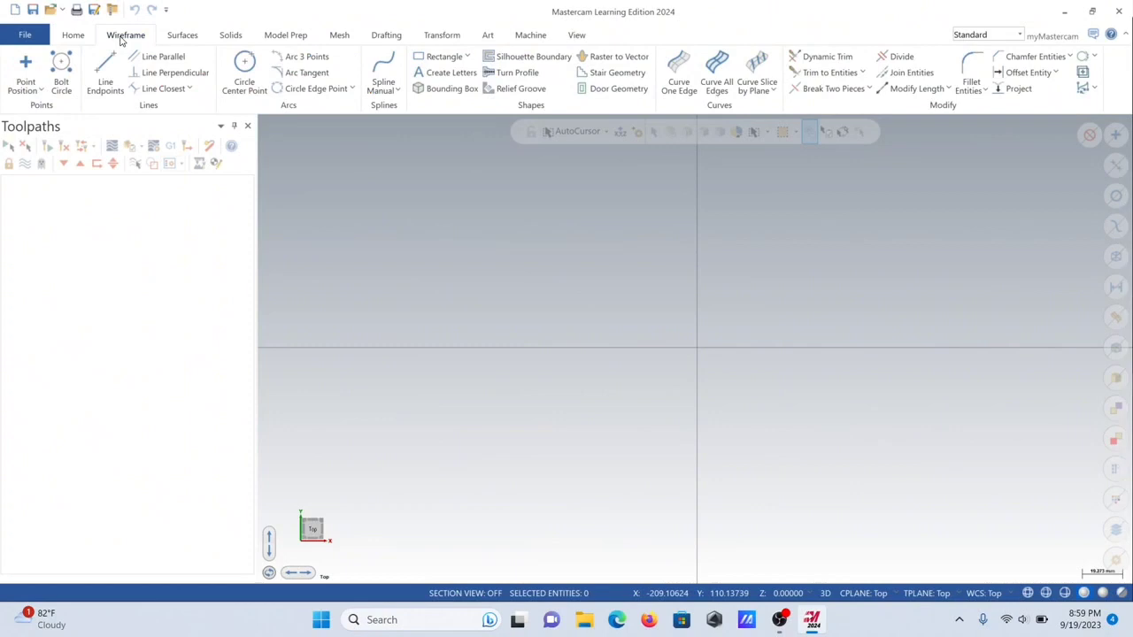
Draw a 20 mm vertical line upward from the origin with Line Endpoints
left_click(104, 72)
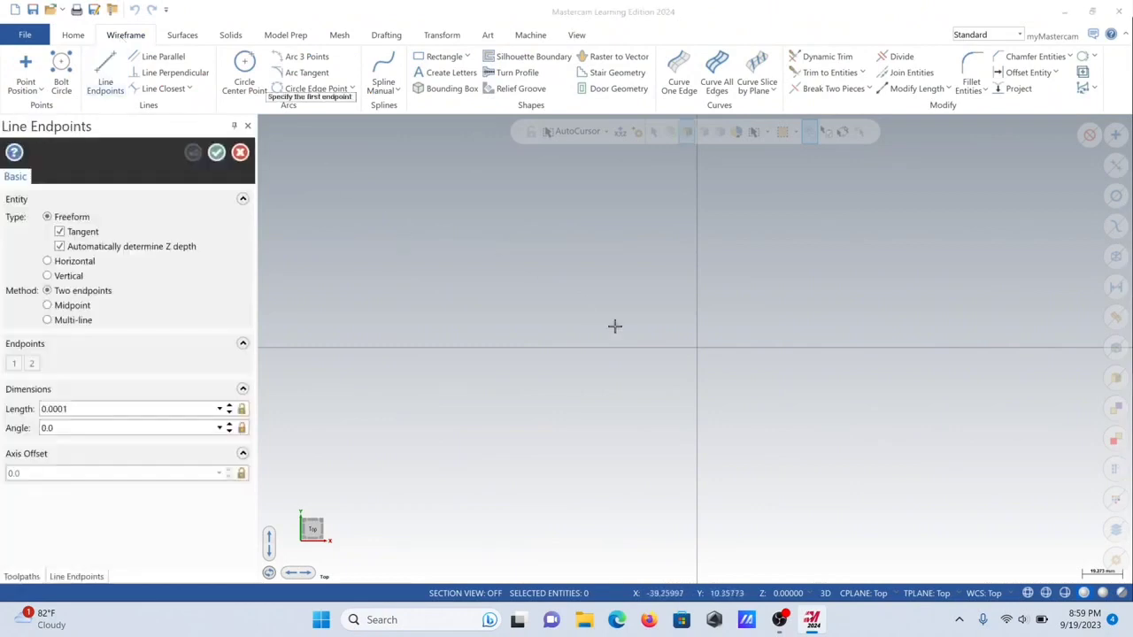
left_click(696, 348)
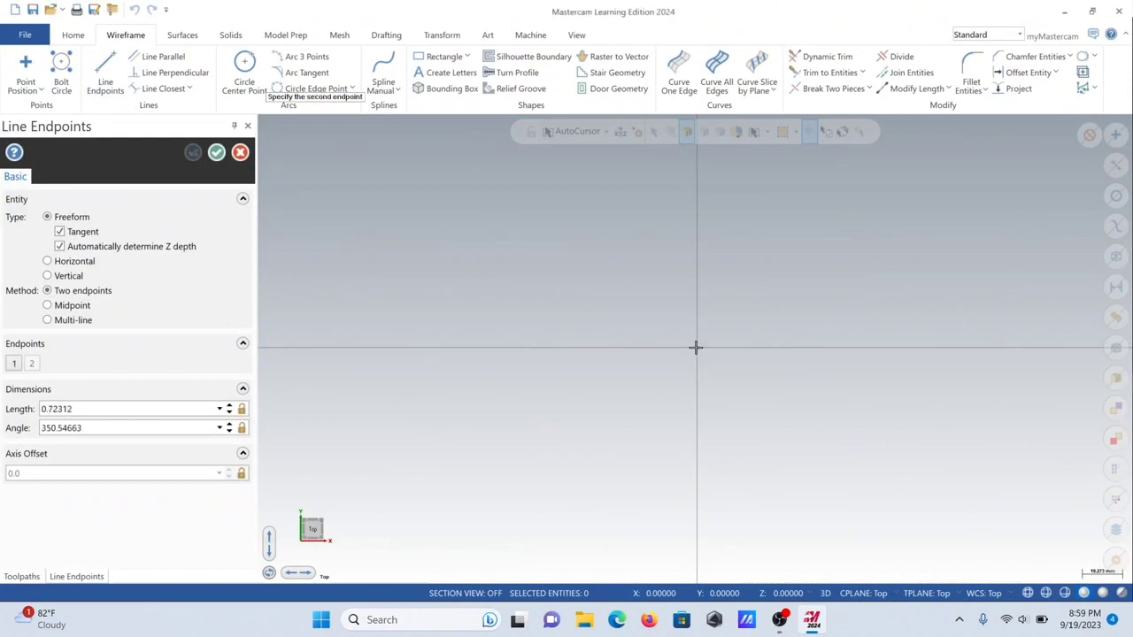
left_click(699, 301)
left_click(124, 408)
type("20.0")
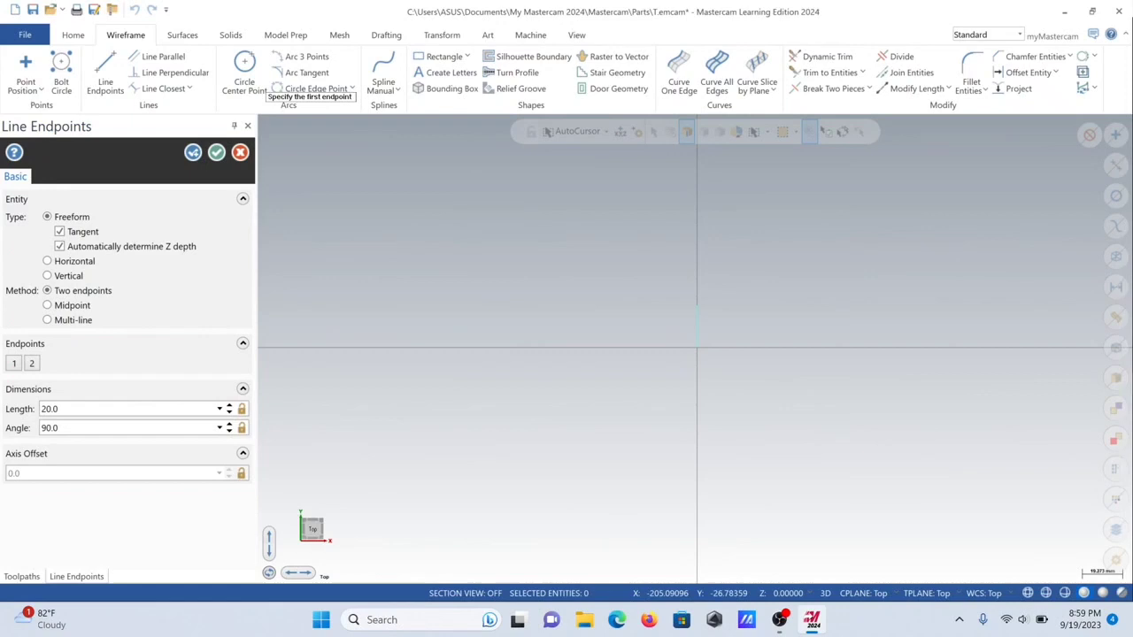
Draw a 20 mm horizontal line at 180 degrees from the upper end of the vertical line
left_click(694, 307)
left_click(652, 306)
left_click(156, 409)
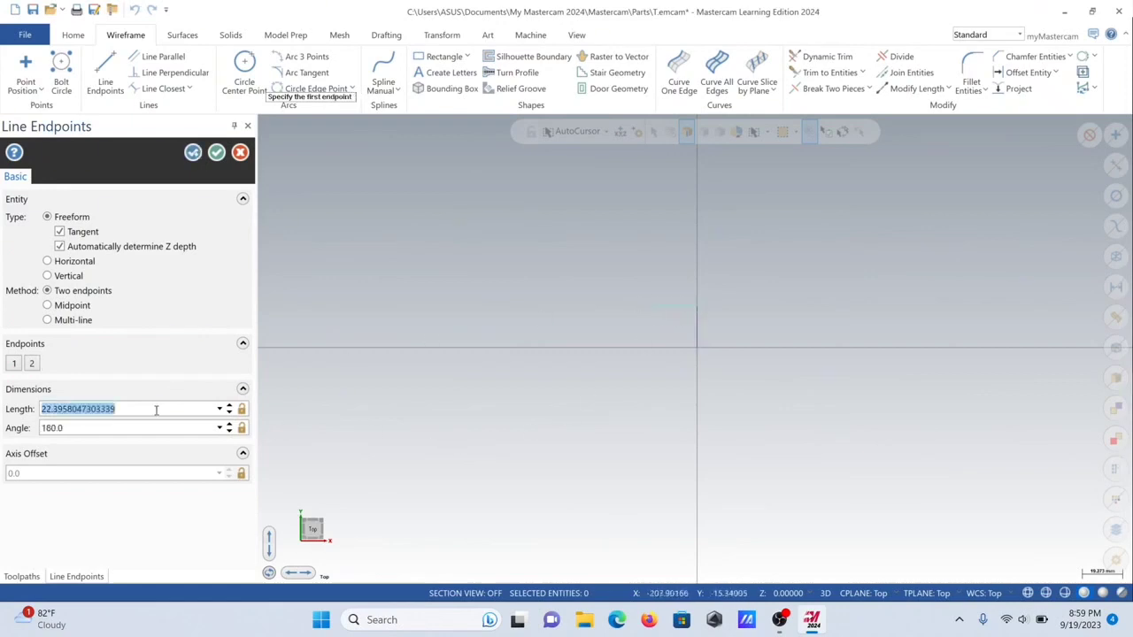
type("20.0")
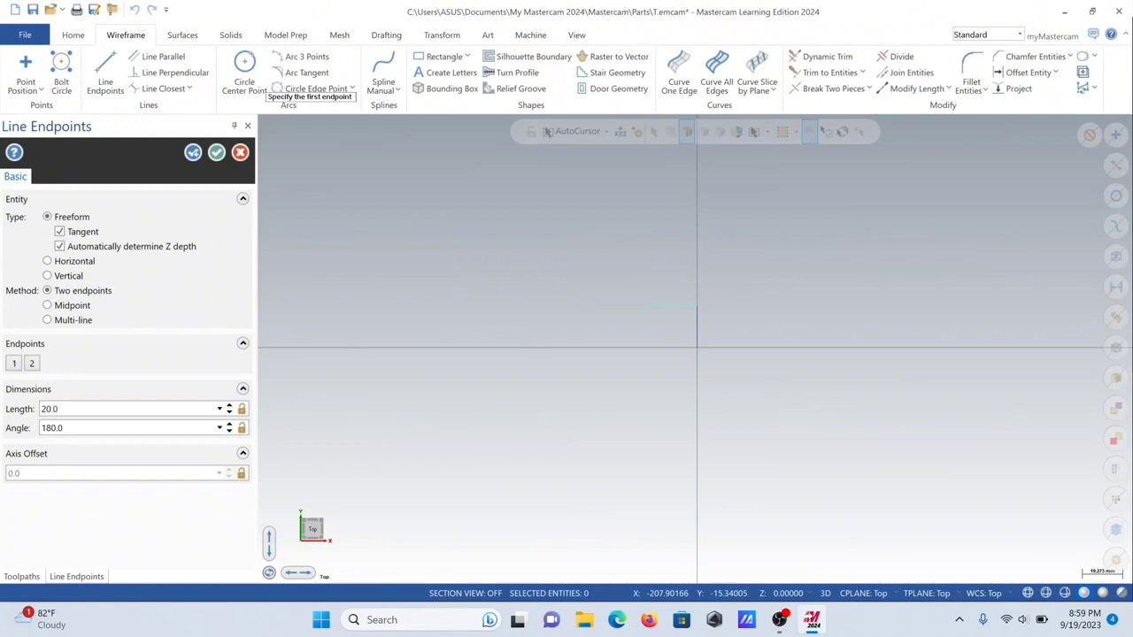
key("XF86KbdBrightnessUp")
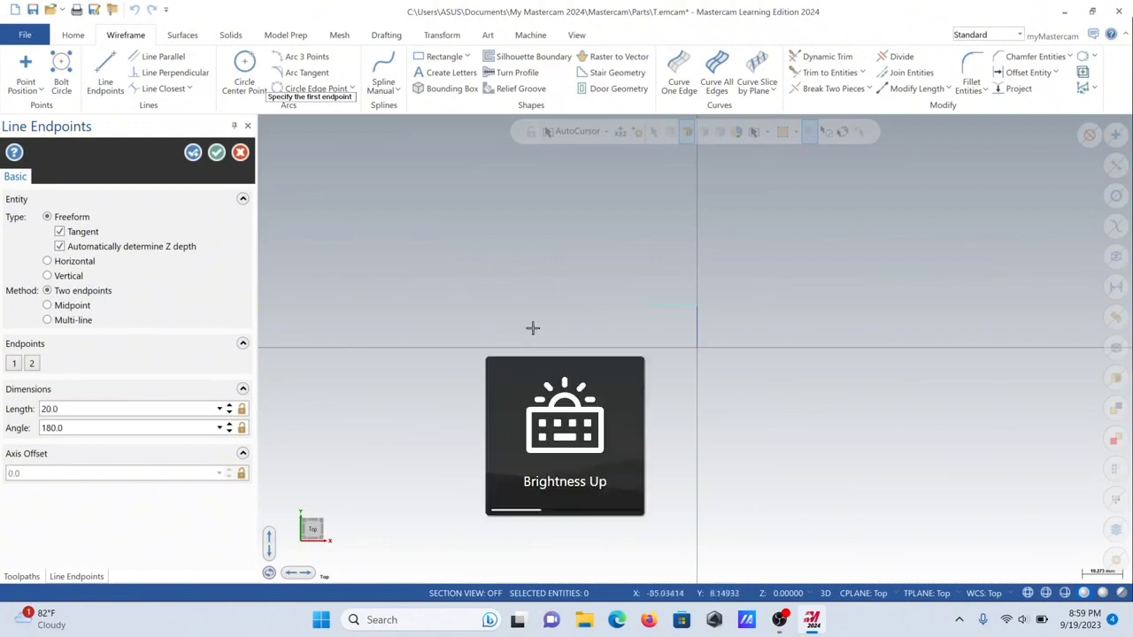
Continue the profile with a 10 mm vertical line upward and a 30 mm horizontal line at 180 degrees
left_click(655, 305)
left_click(655, 305)
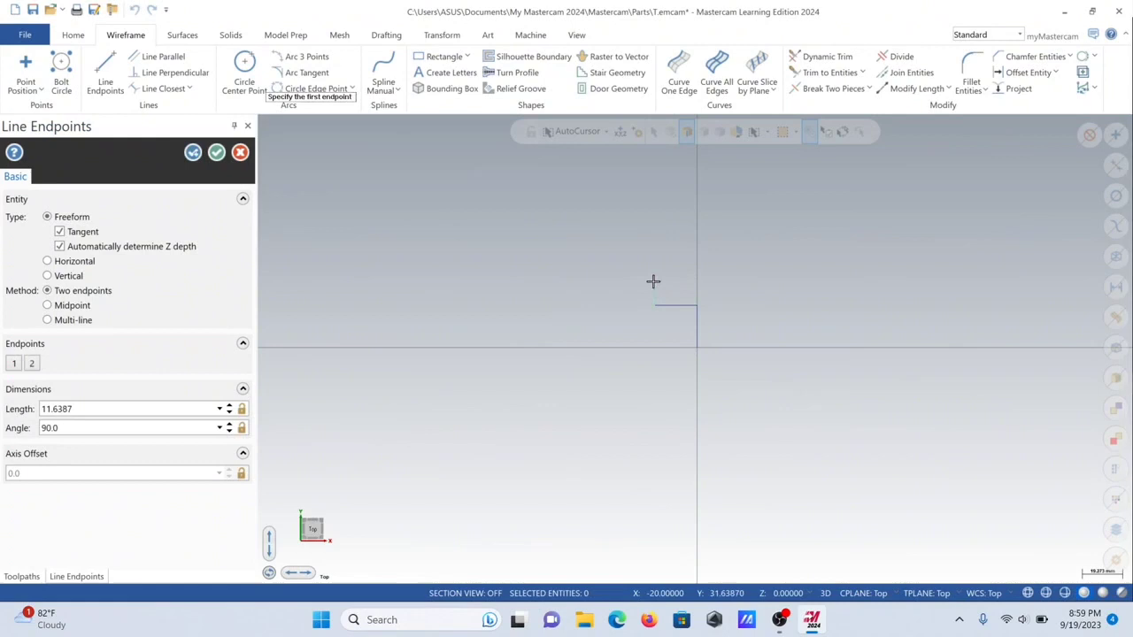
left_click(119, 408)
type("1")
left_click(656, 284)
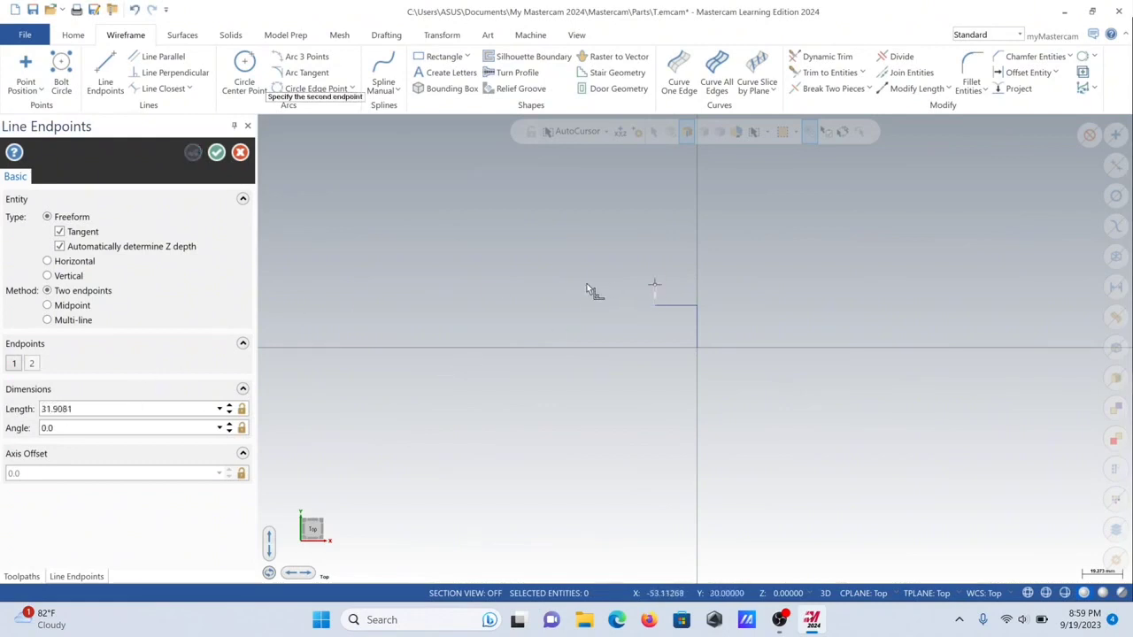
left_click(153, 408)
type("30")
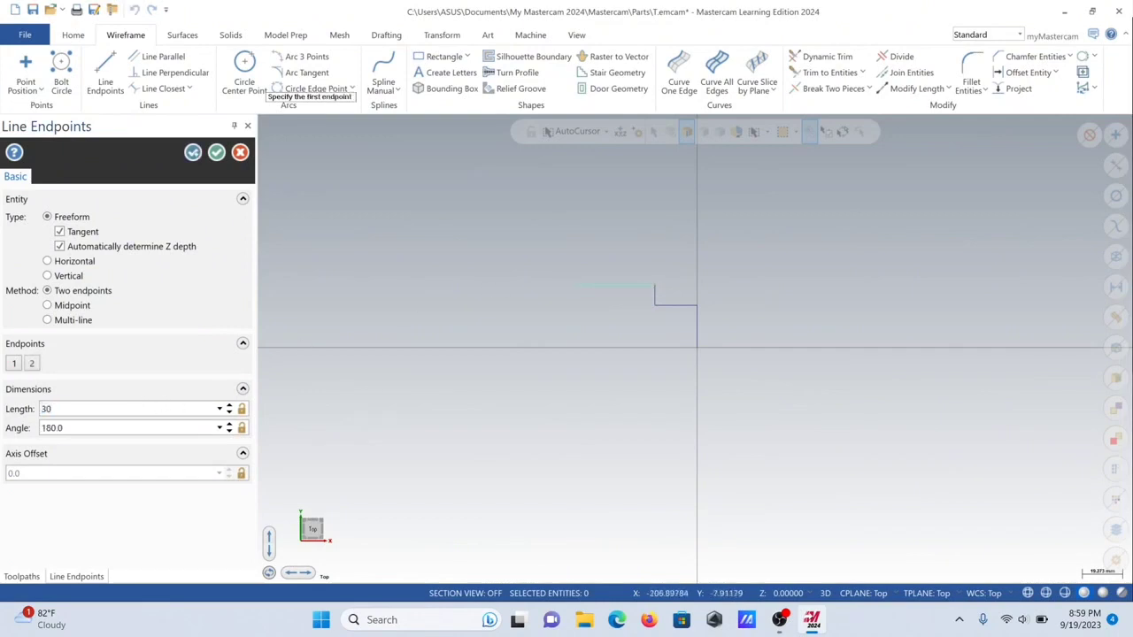
Add another profile step from the open end: a 10 mm line upward and a 30 mm line at 180 degrees
left_click(591, 284)
left_click(591, 264)
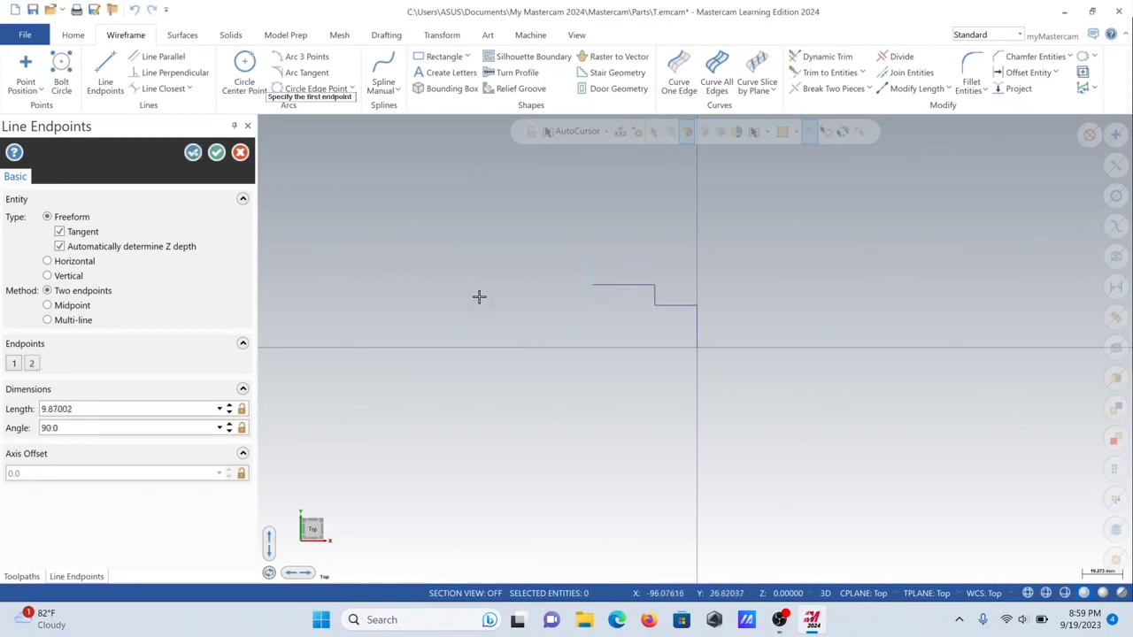
double_click(167, 410)
type("10.0")
left_click(592, 263)
left_click(477, 260)
double_click(159, 409)
type("3")
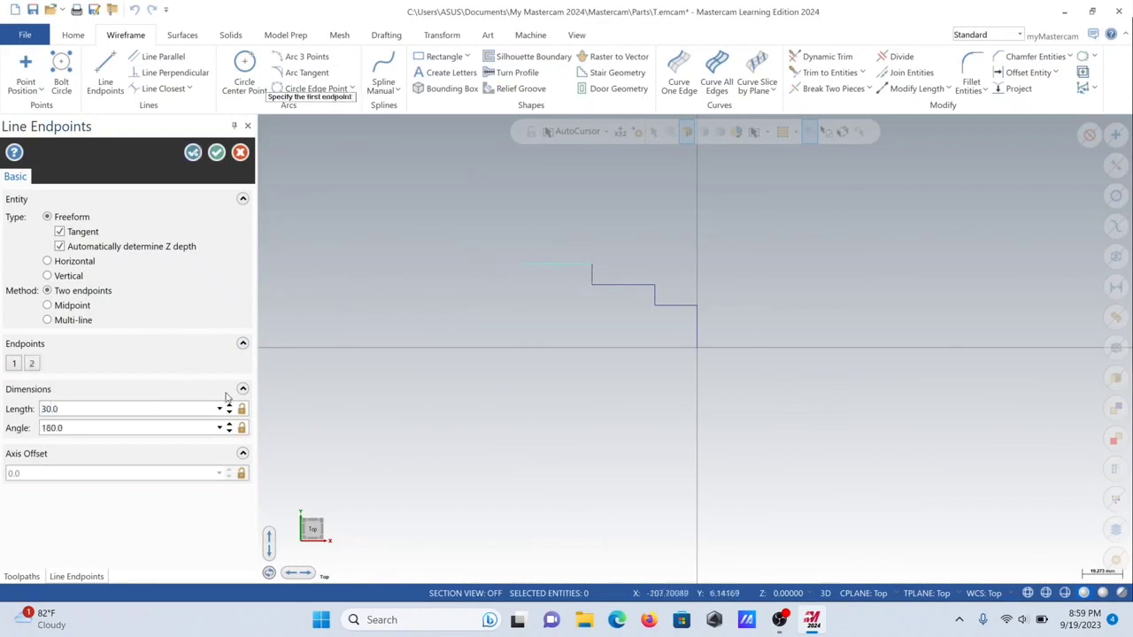
Close off the stepped profile with a 5 mm vertical line upward at its open end and finish the line command
left_click(529, 264)
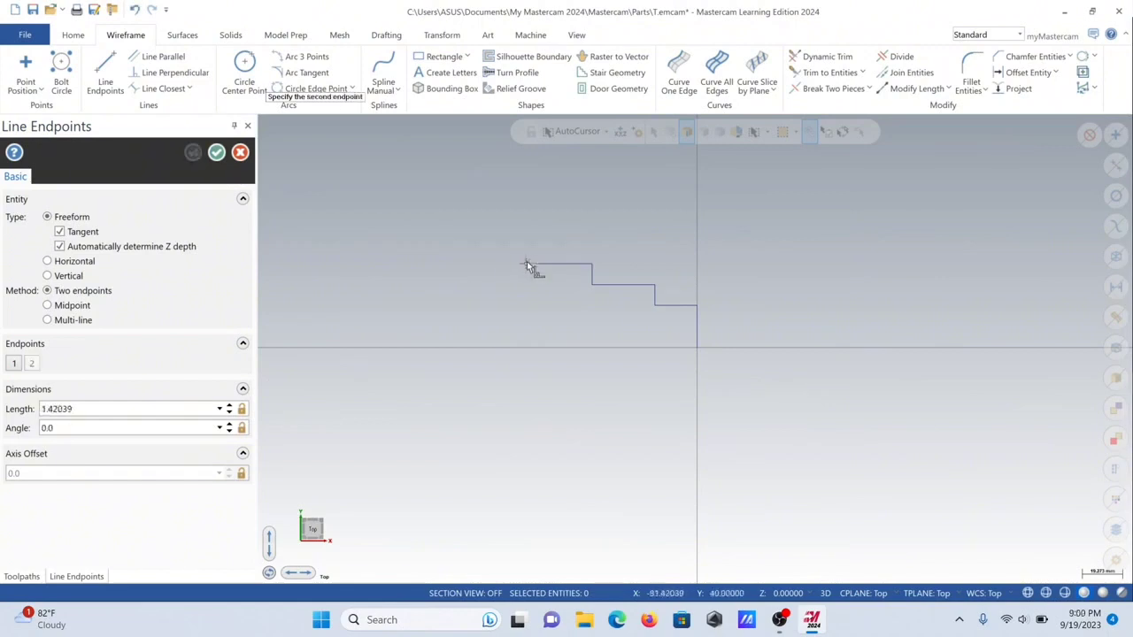
left_click(169, 410)
type("5")
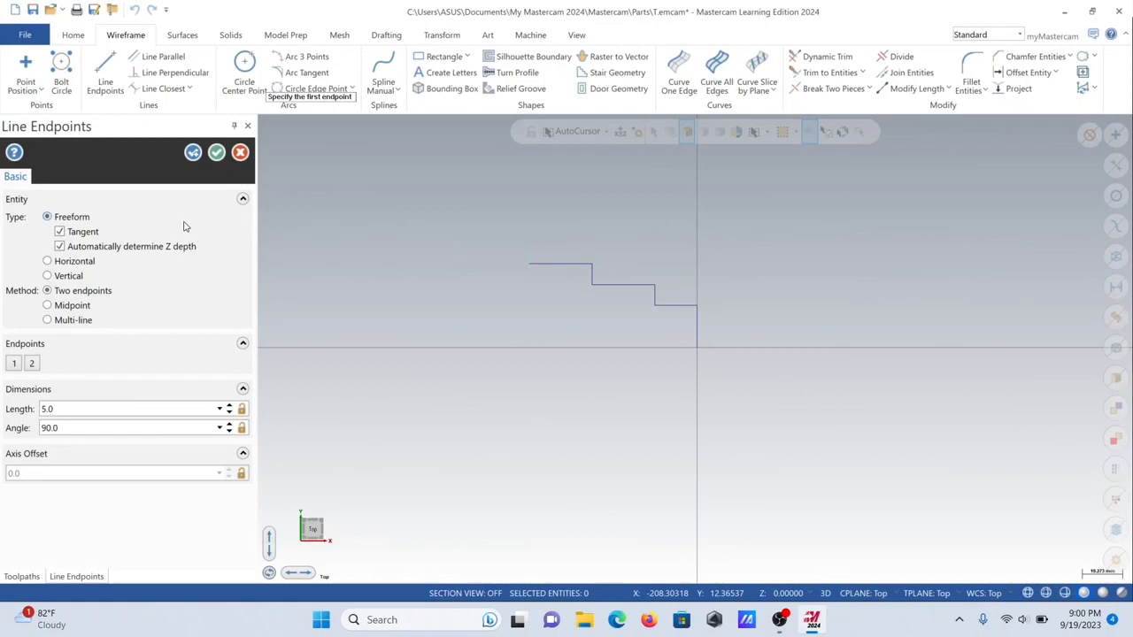
left_click(217, 153)
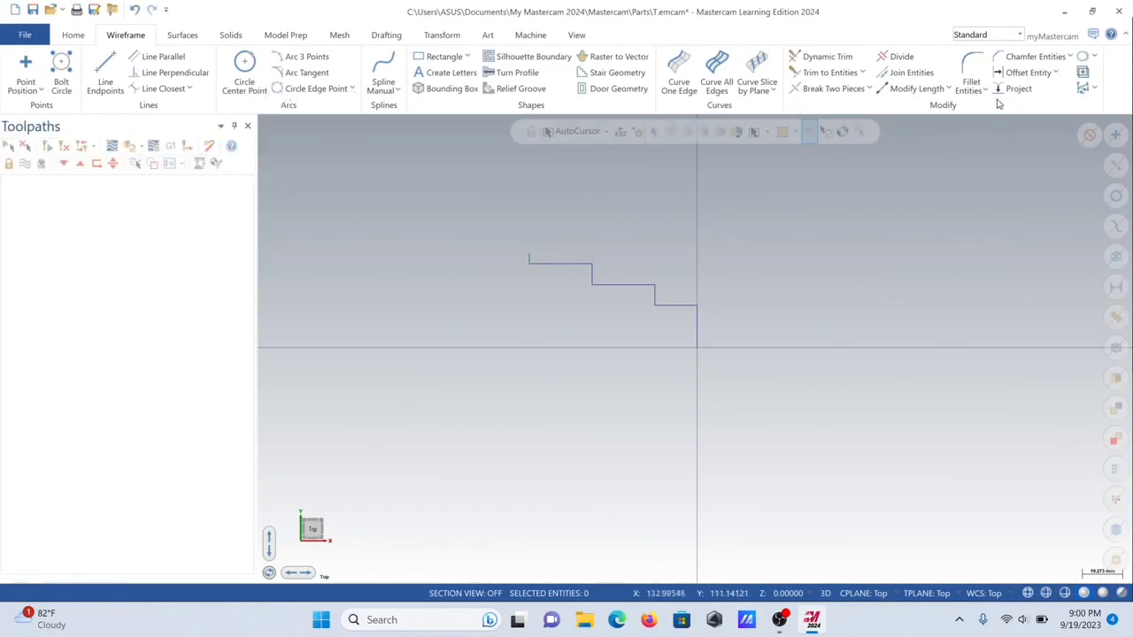
Chamfer the corner between the middle horizontal line and the vertical line below it, using a single distance of 10 mm
left_click(1044, 57)
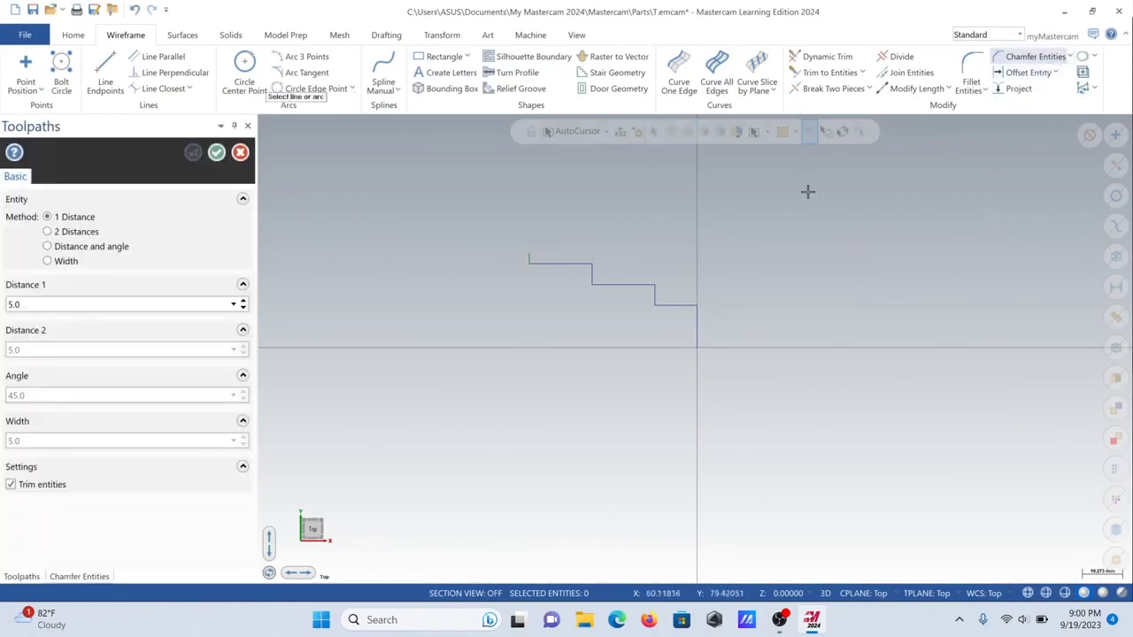
left_click(649, 293)
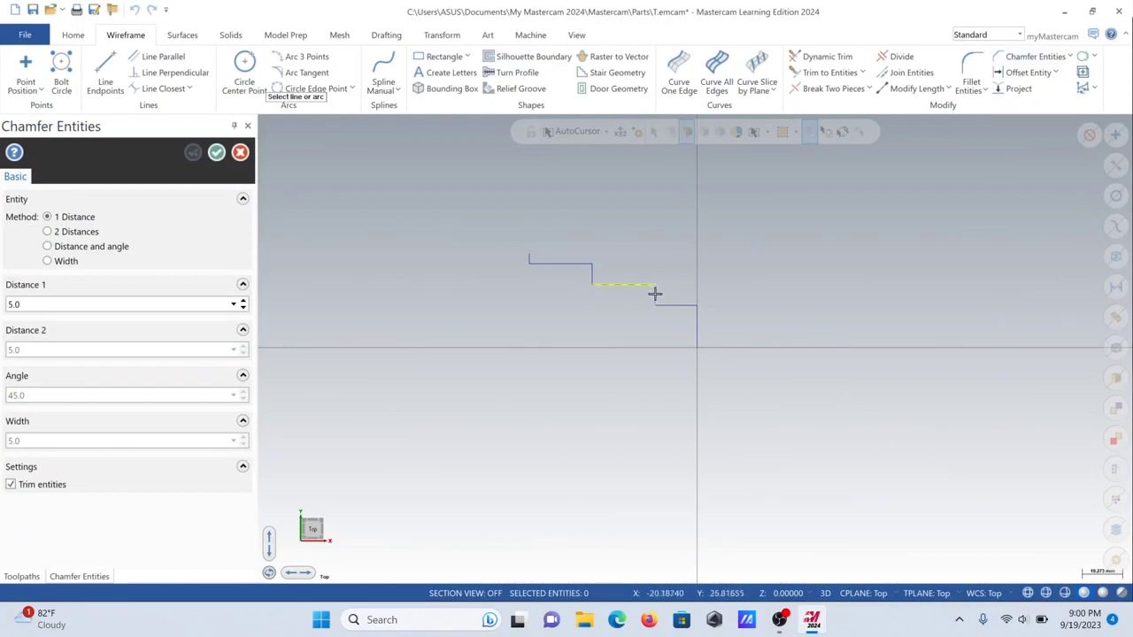
double_click(167, 304)
type("10")
key("Return")
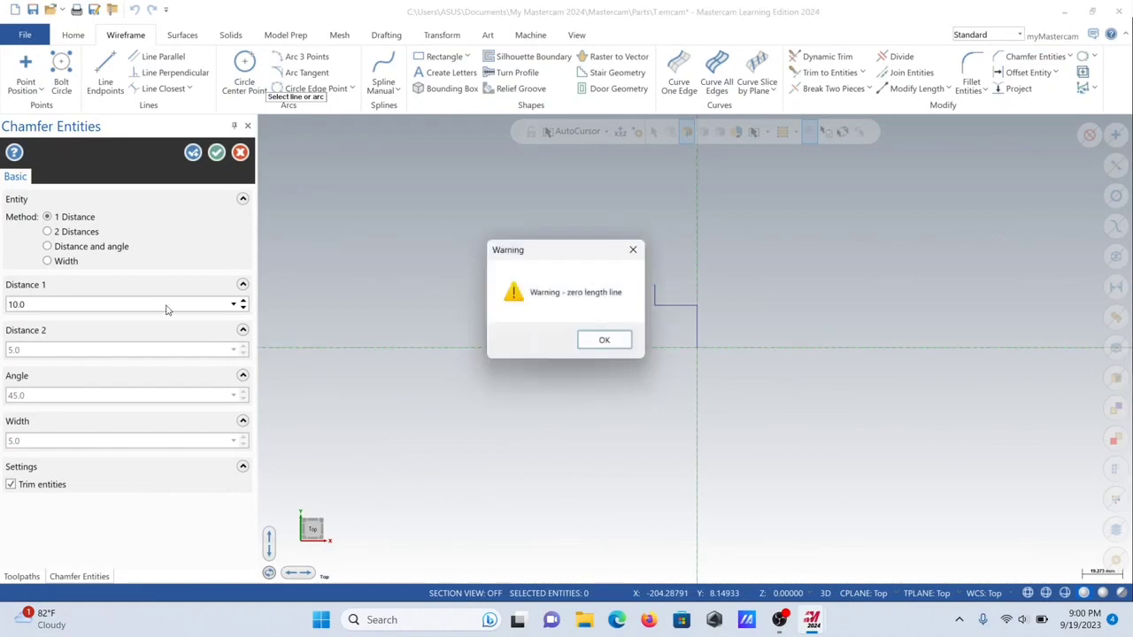
left_click(605, 340)
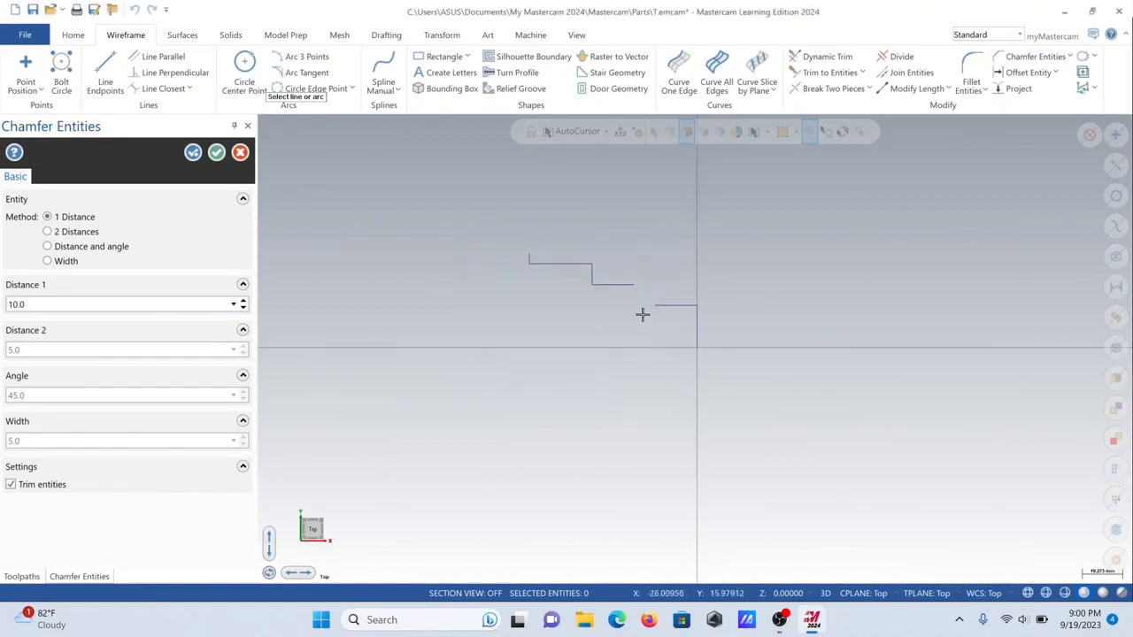
scroll(643, 315, "up", 1)
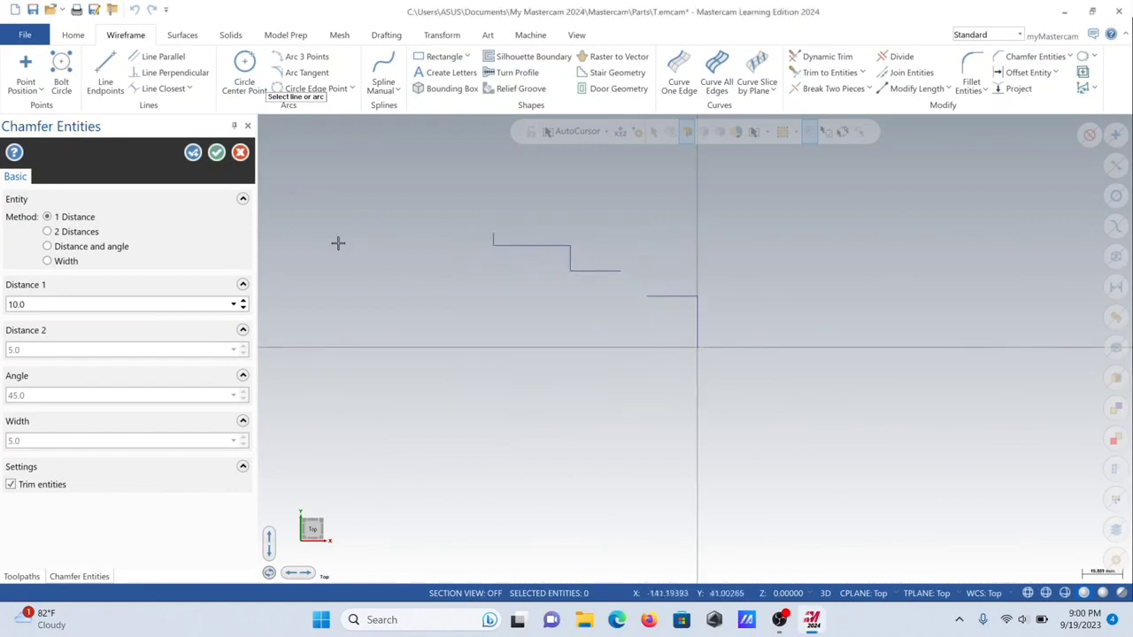
left_click(217, 152)
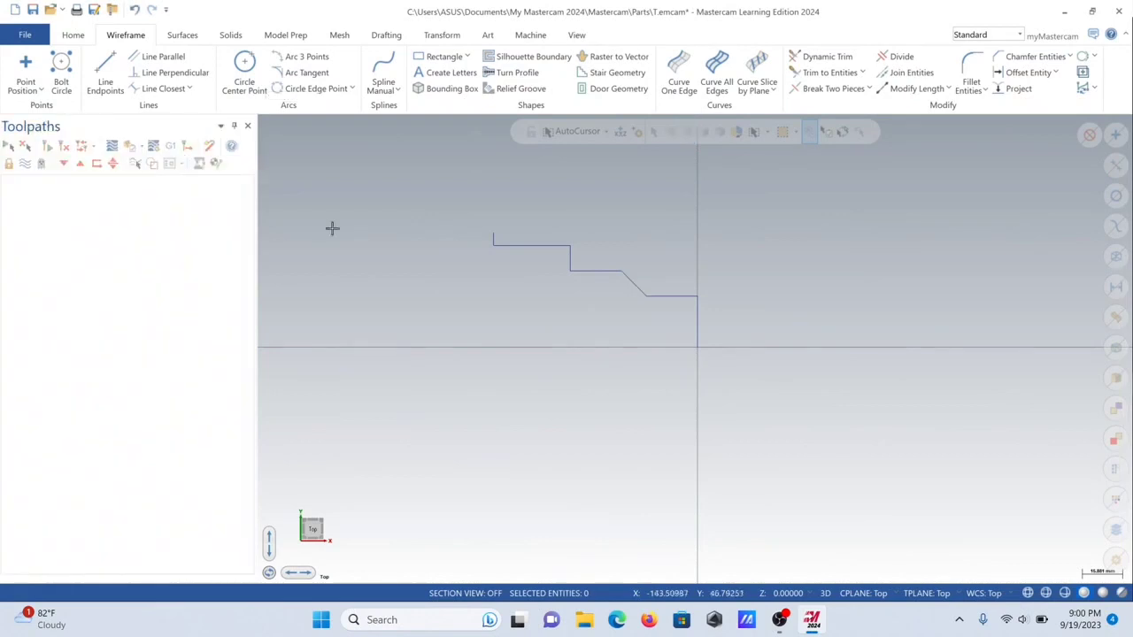
Add a machine group using the default metric lathe
left_click(530, 36)
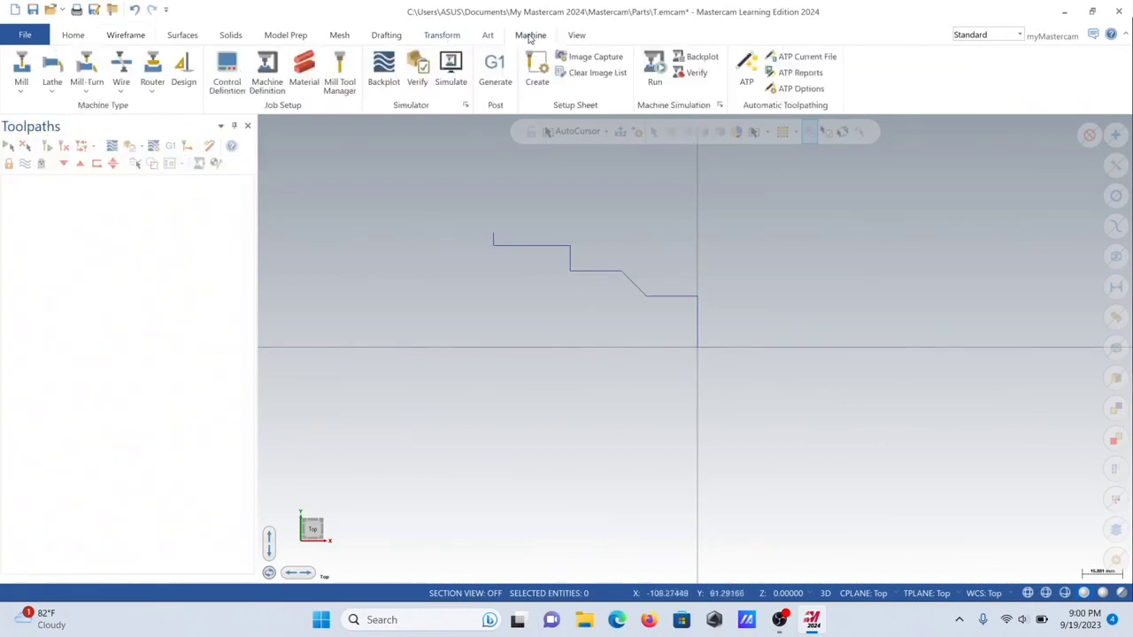
left_click(52, 73)
left_click(69, 110)
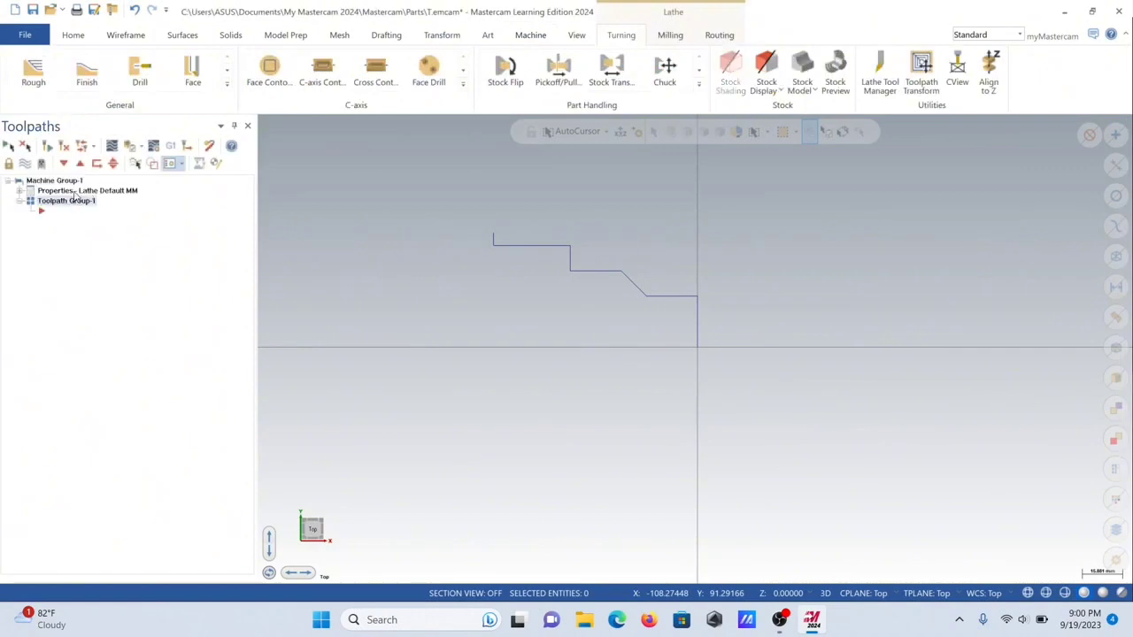
Define the left spindle's cylindrical stock from two points: the origin and the upper end of the profile's last vertical line
left_click(74, 194)
left_click(74, 223)
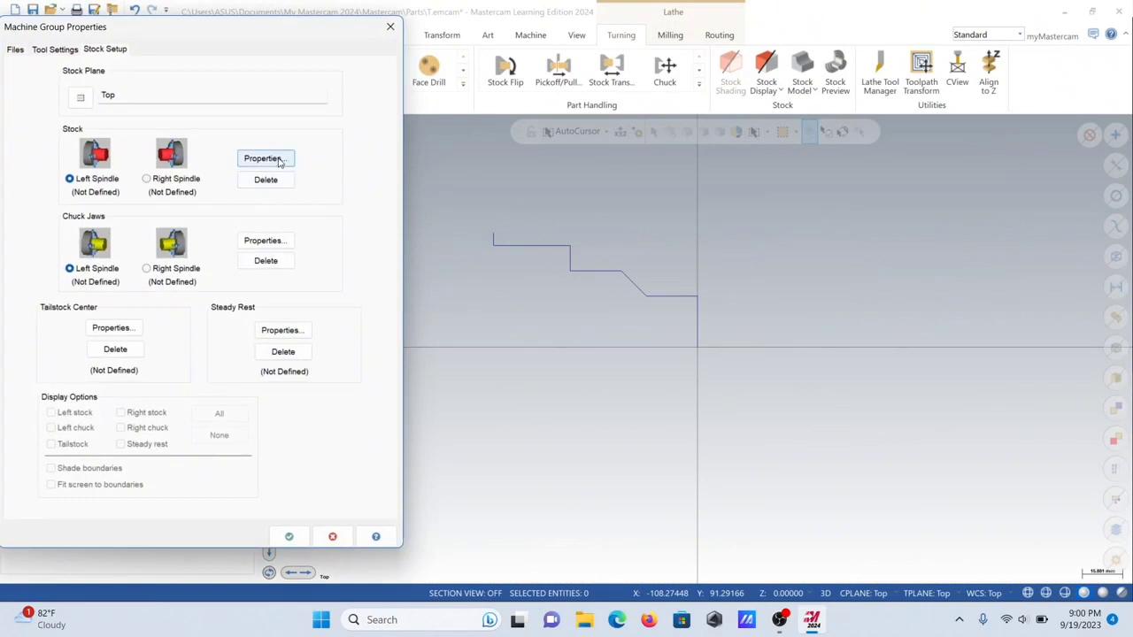
left_click(279, 160)
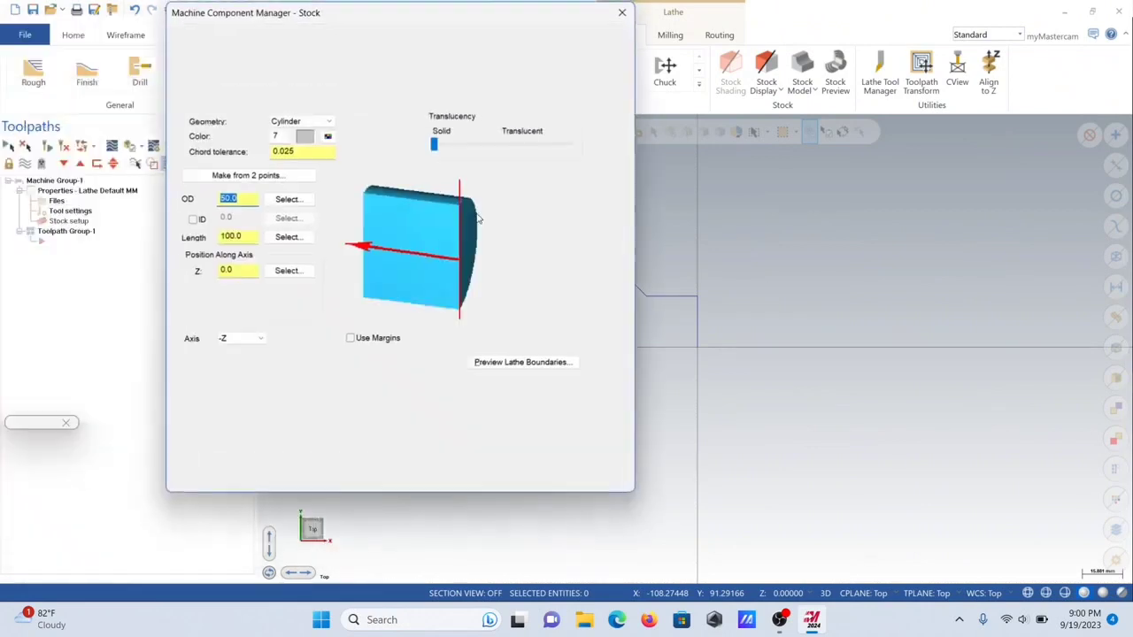
left_click(249, 176)
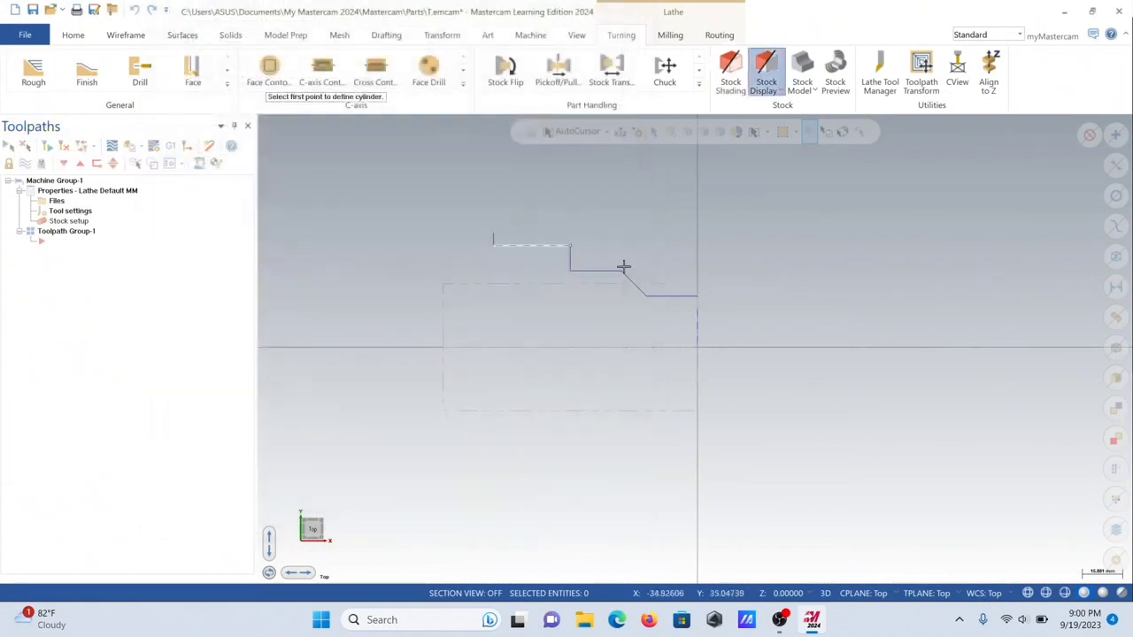
left_click(697, 347)
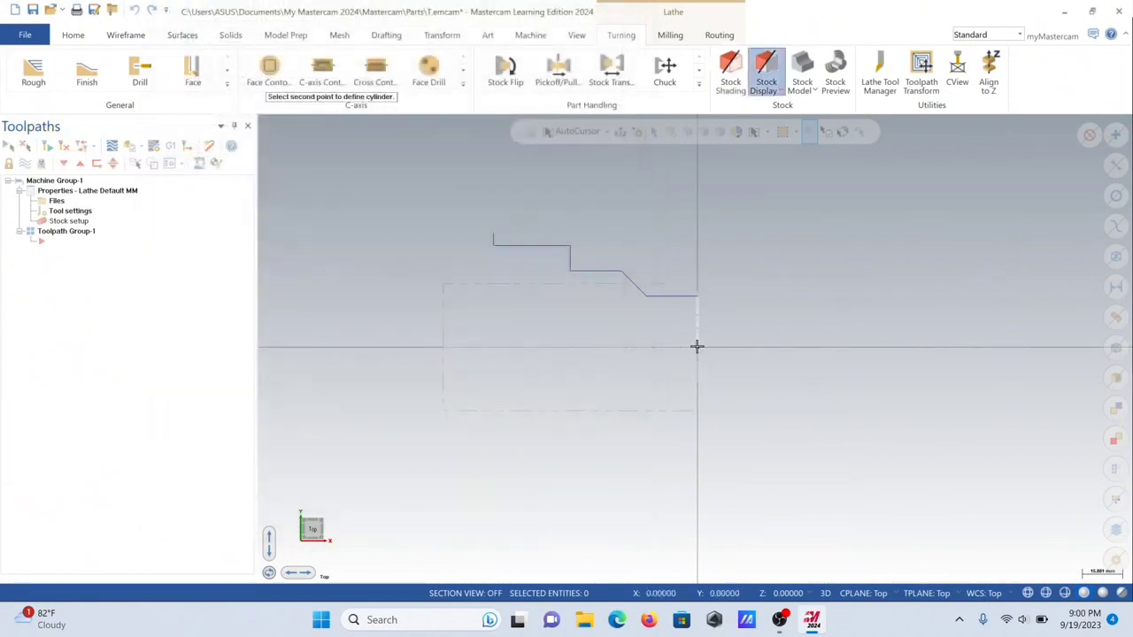
left_click(494, 235)
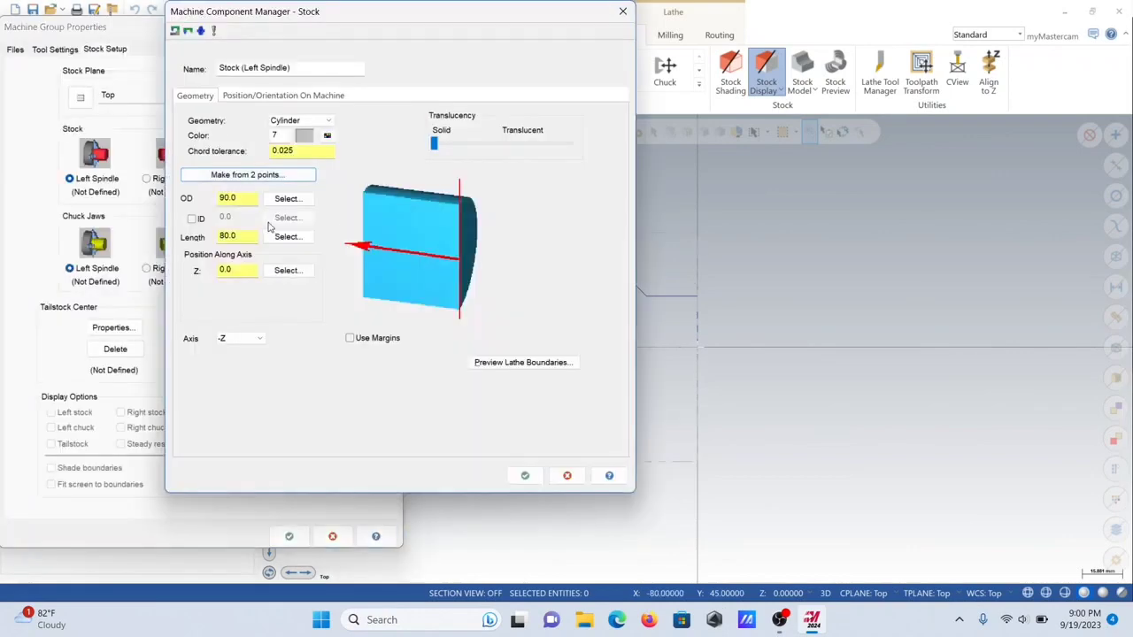
Enable stock margins with a right margin of 1.0 and a left margin of 25.0, and accept the stock definition
left_click(349, 338)
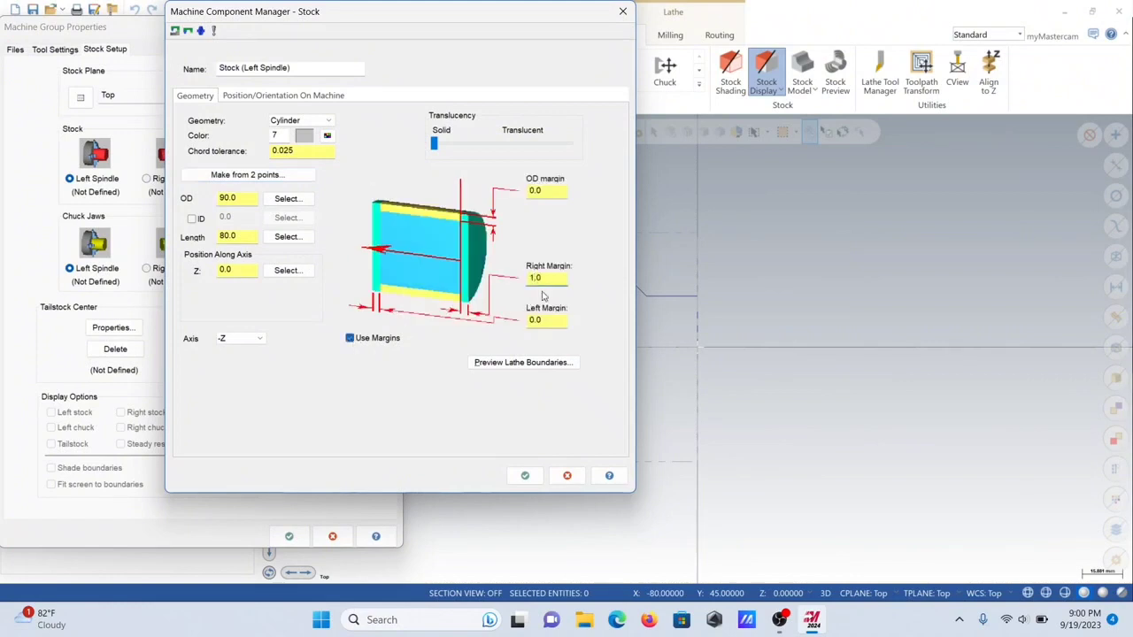
left_click(534, 323)
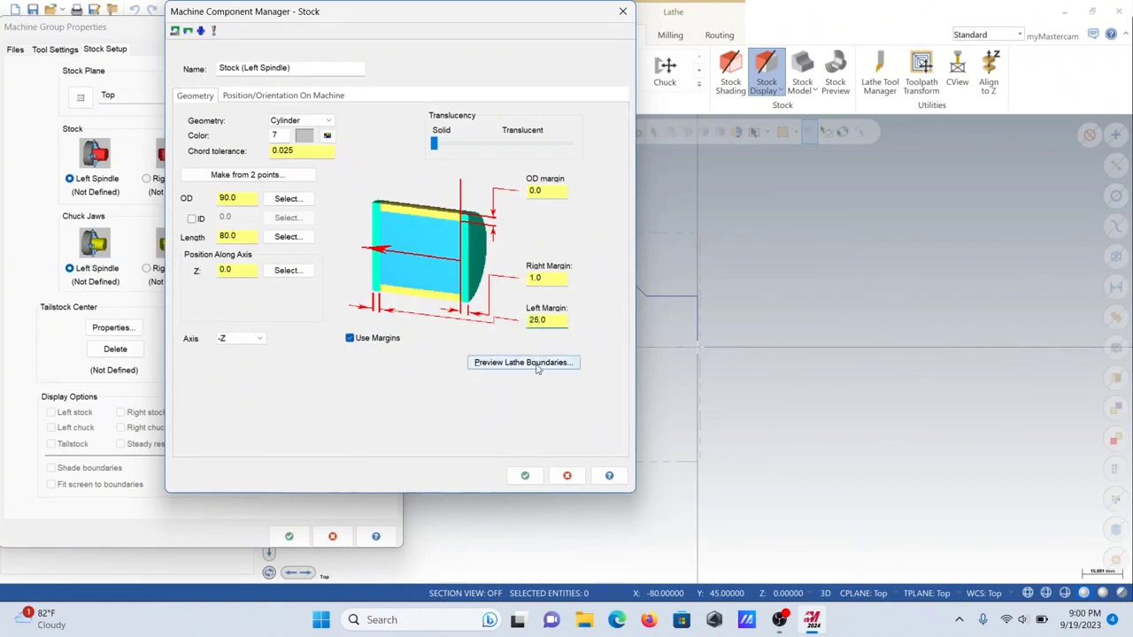
left_click(526, 477)
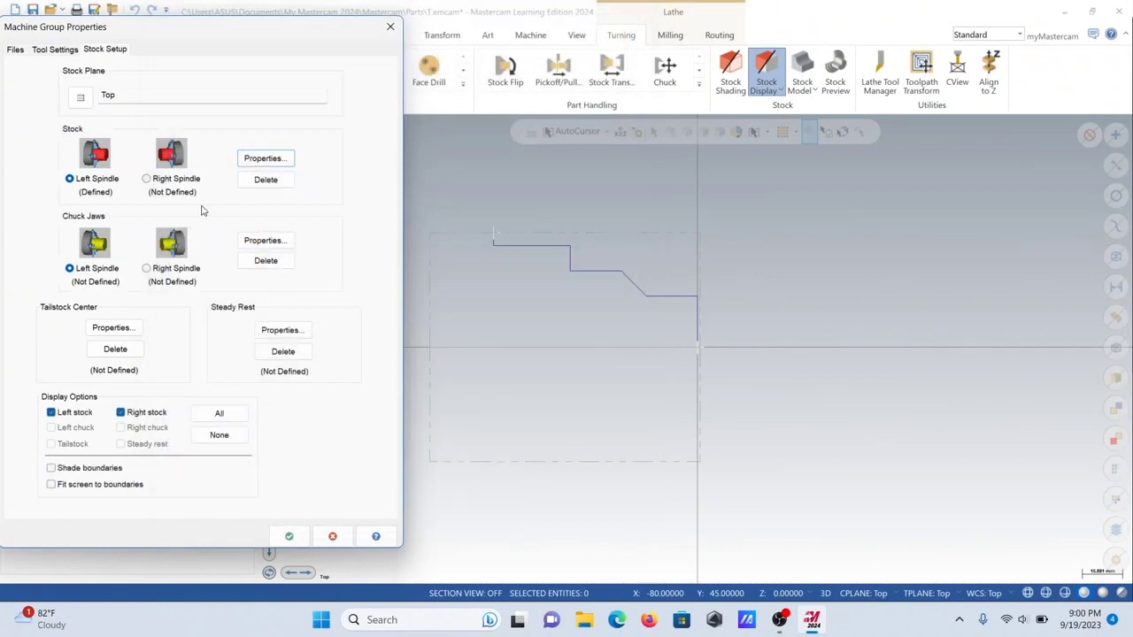
Define the left spindle chuck jaws positioned from the stock with a grip length of 20.0, and accept the stock setup
left_click(282, 240)
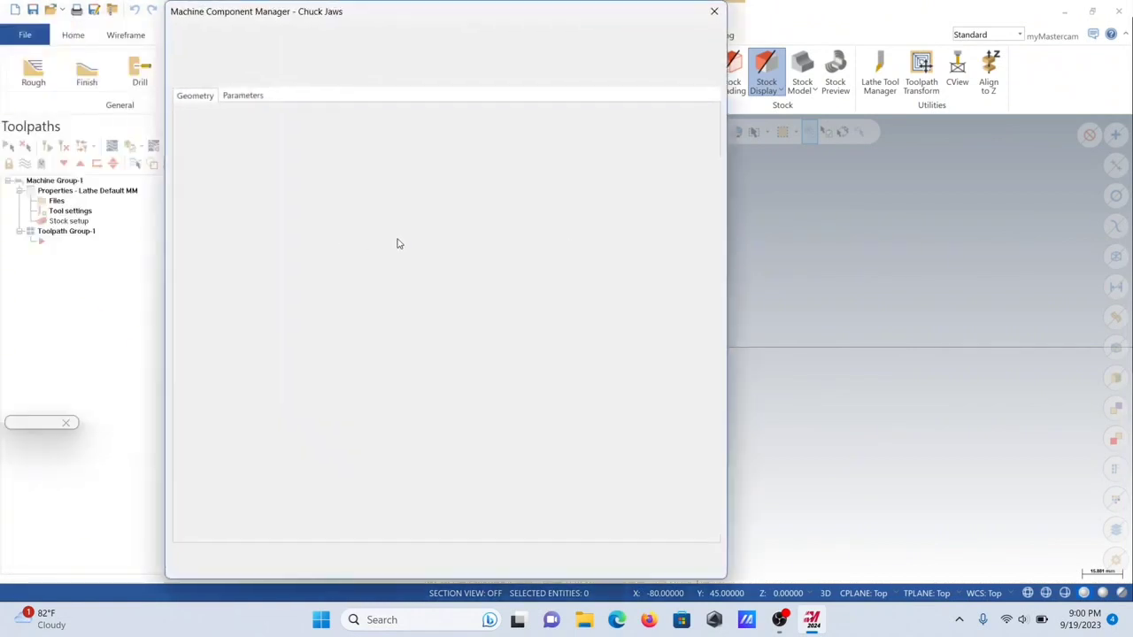
left_click(245, 95)
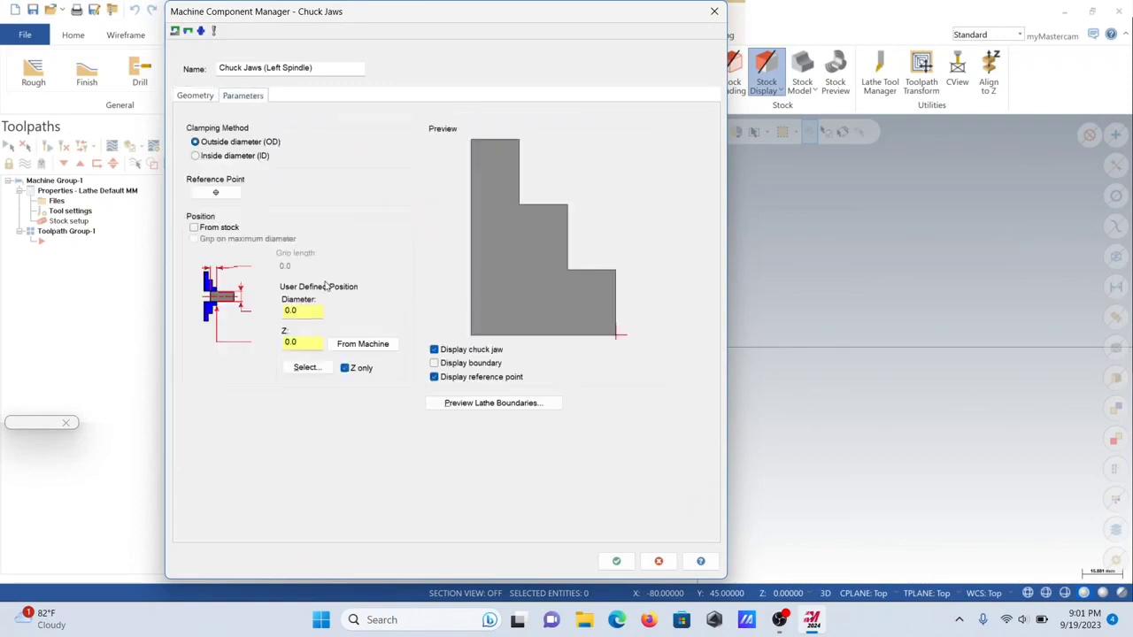
left_click(194, 228)
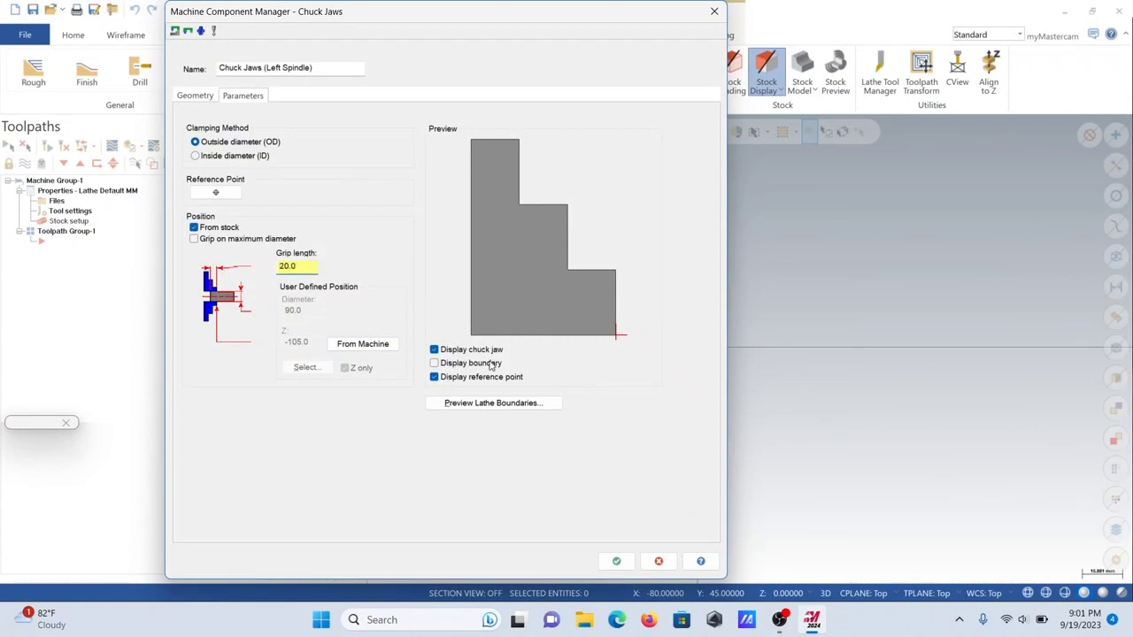
left_click(616, 561)
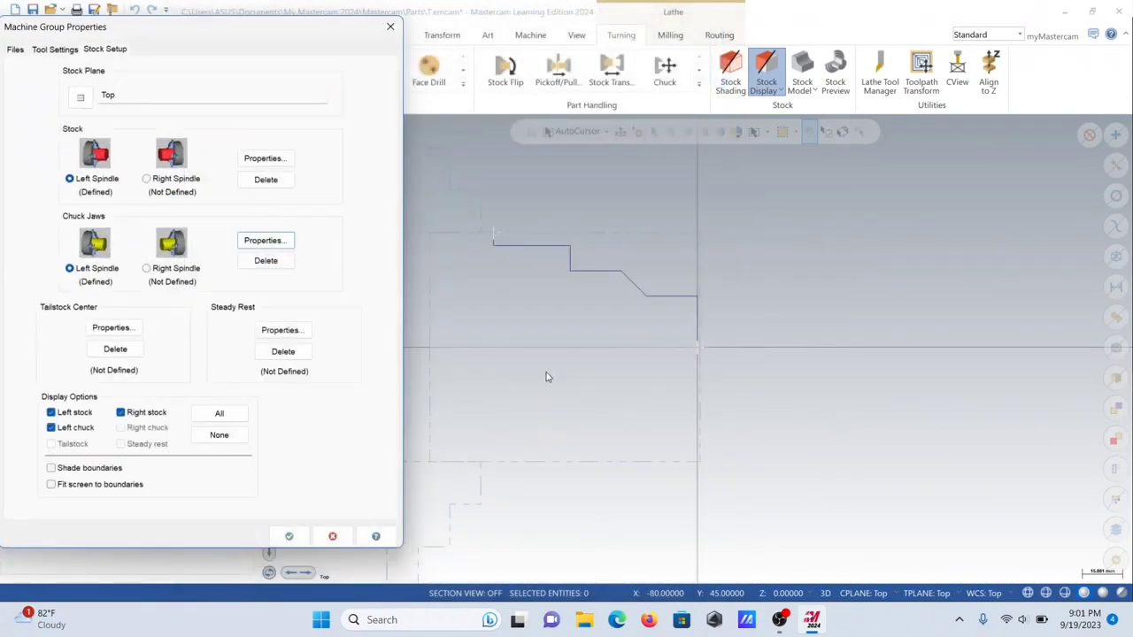
left_click(290, 537)
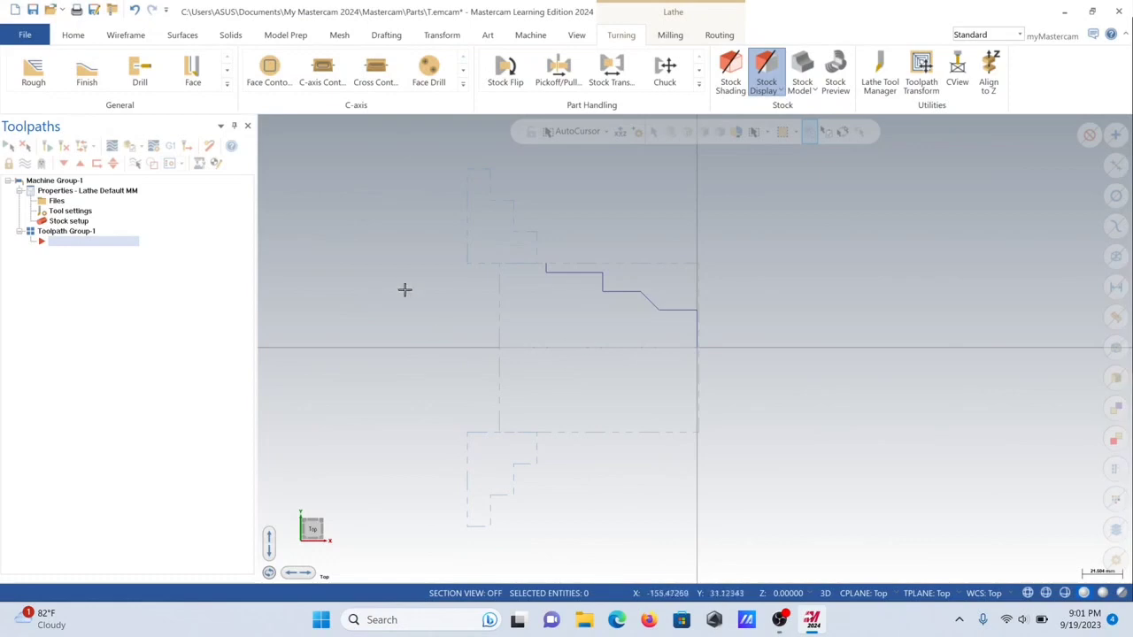
Create a lathe face toolpath with tool T3131 Rough Face Right 80 deg and an entry amount of 5
left_click(193, 84)
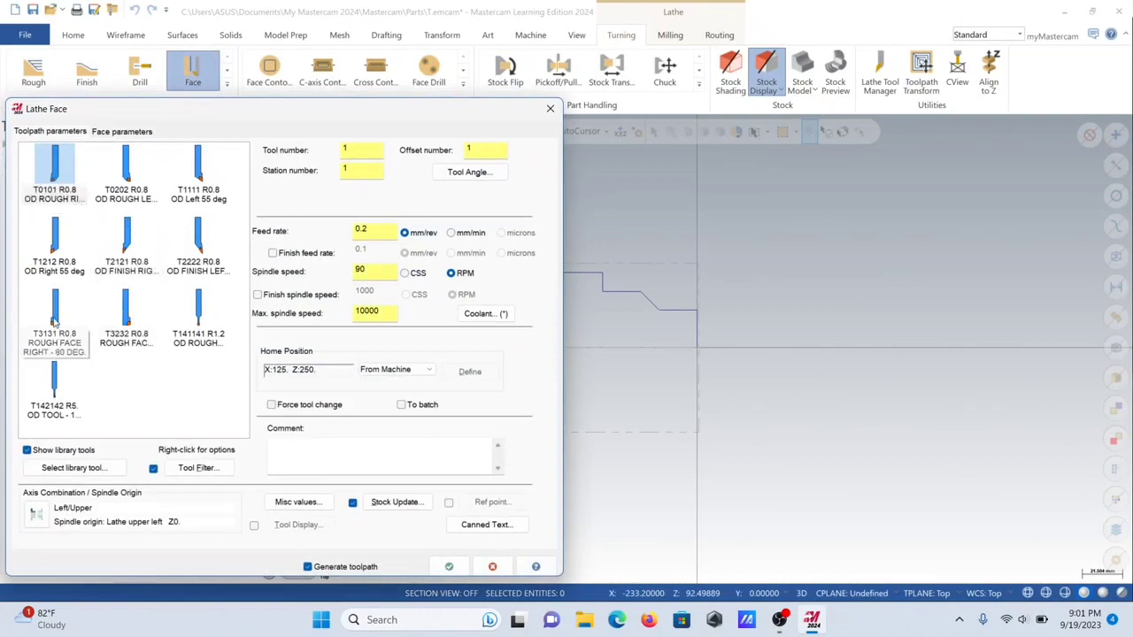
mouse_move(53, 323)
left_click(80, 330)
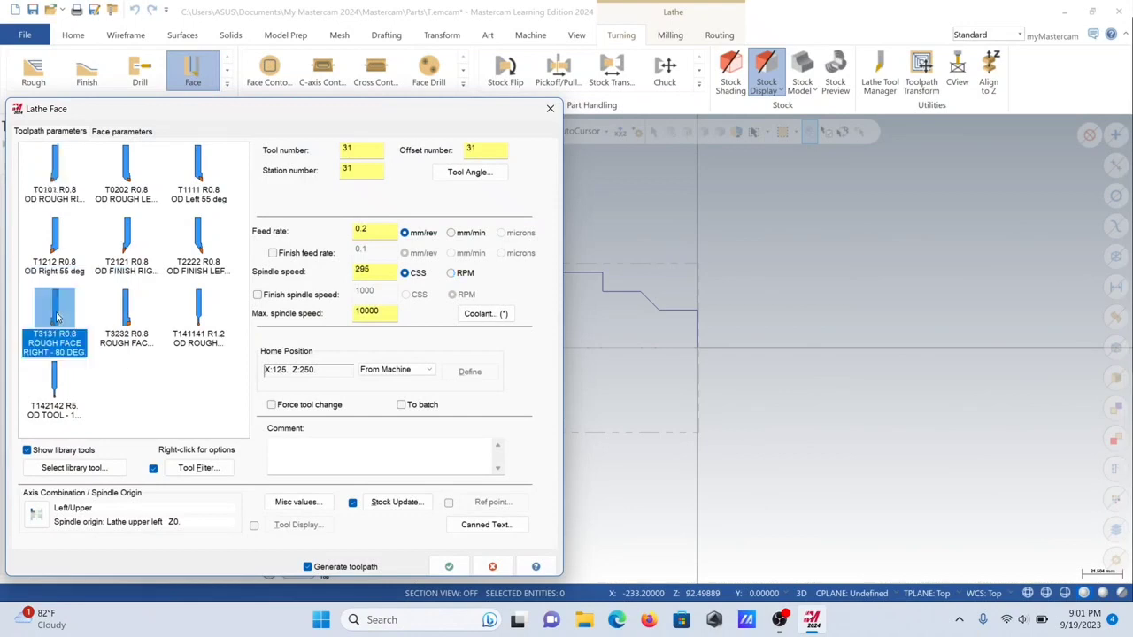
left_click(112, 131)
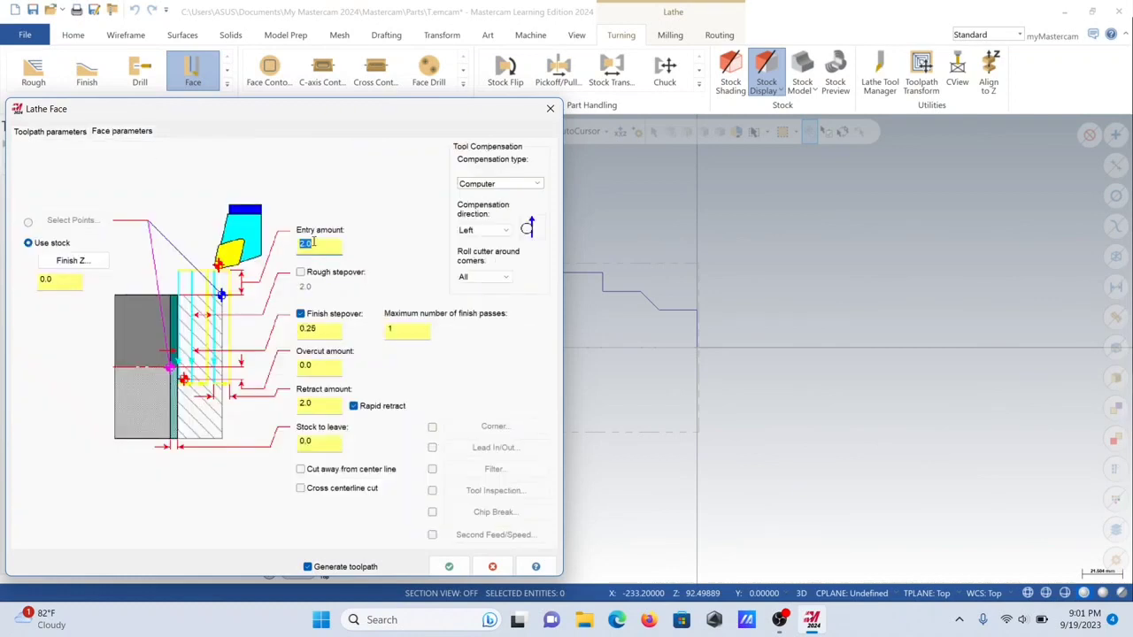
type("5")
left_click(449, 566)
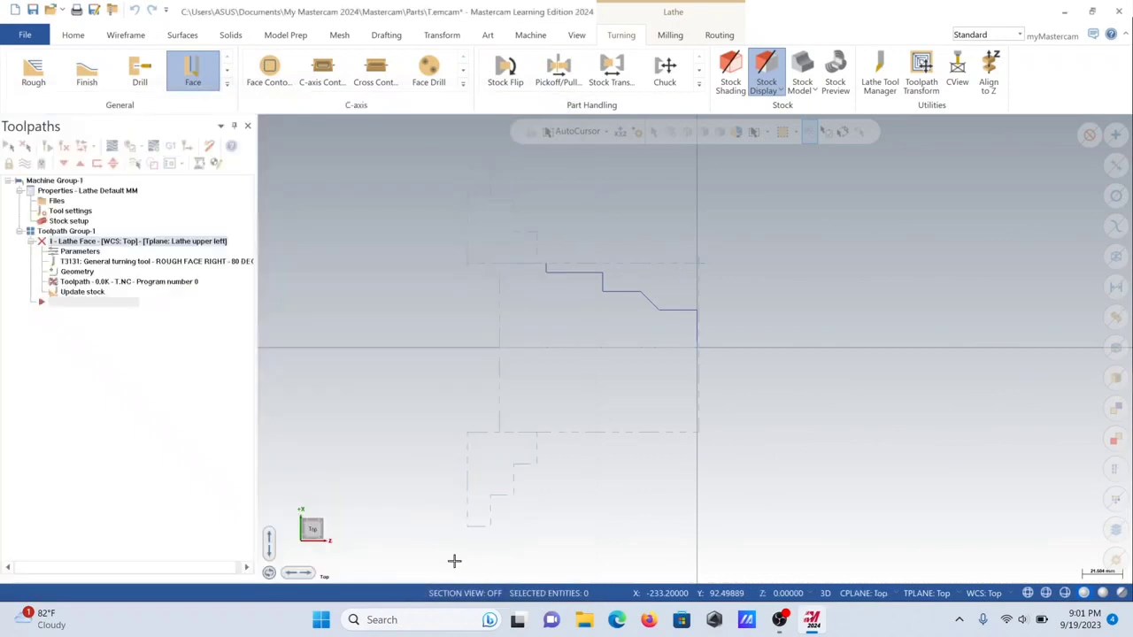
Create a lathe rough toolpath along the whole stepped profile chain with tool T0101 OD Rough Right and a depth of cut of 1
left_click(43, 85)
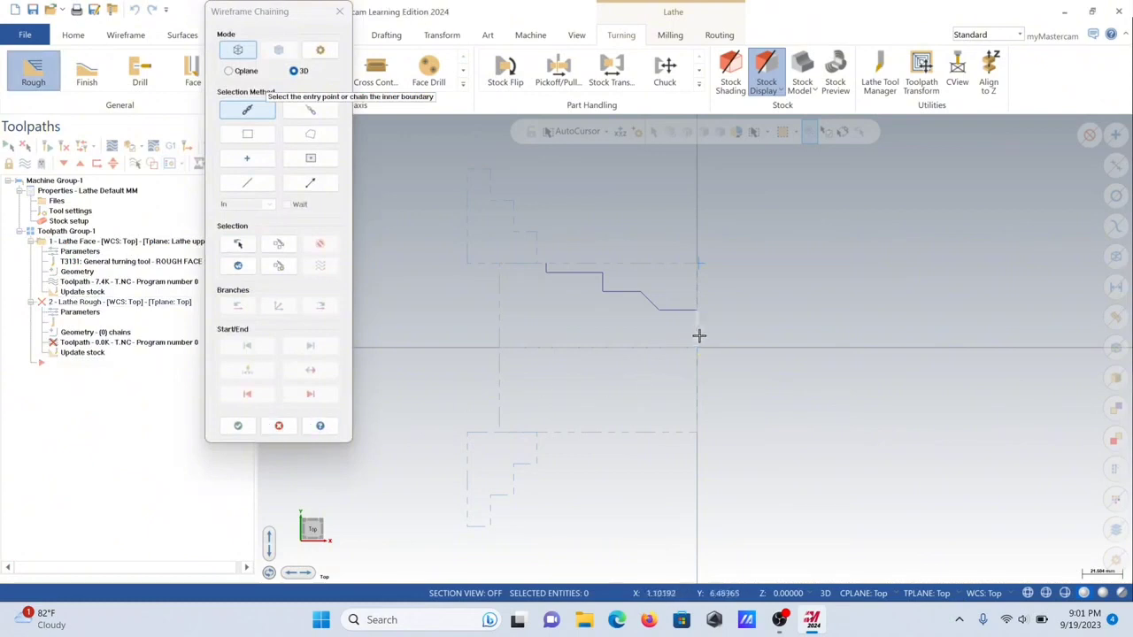
left_click(700, 336)
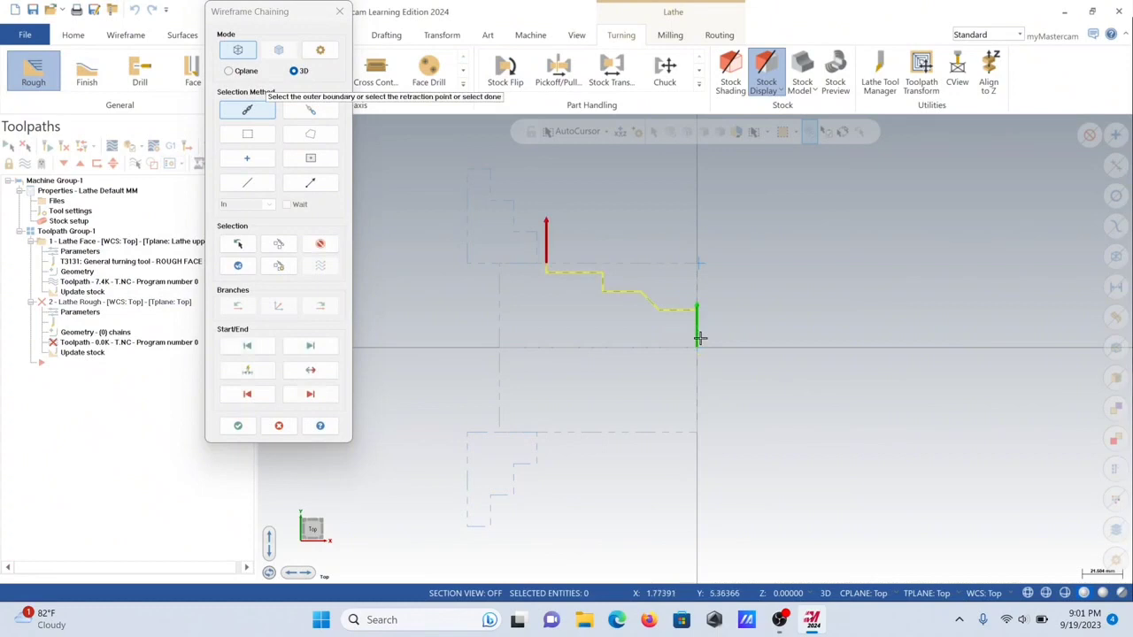
left_click(241, 428)
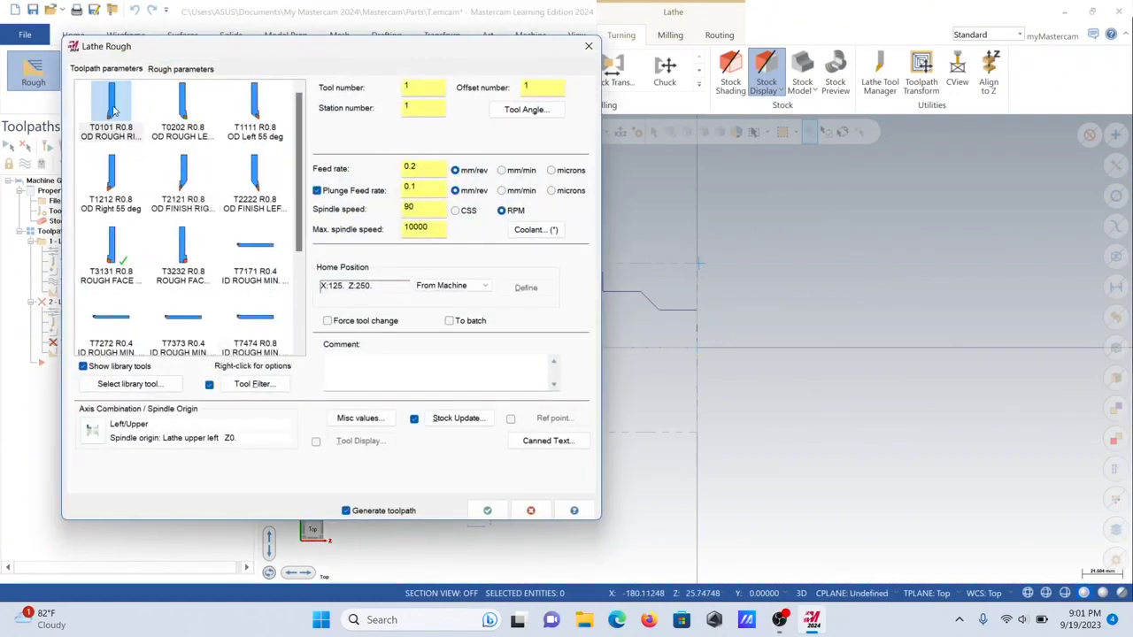
left_click(180, 70)
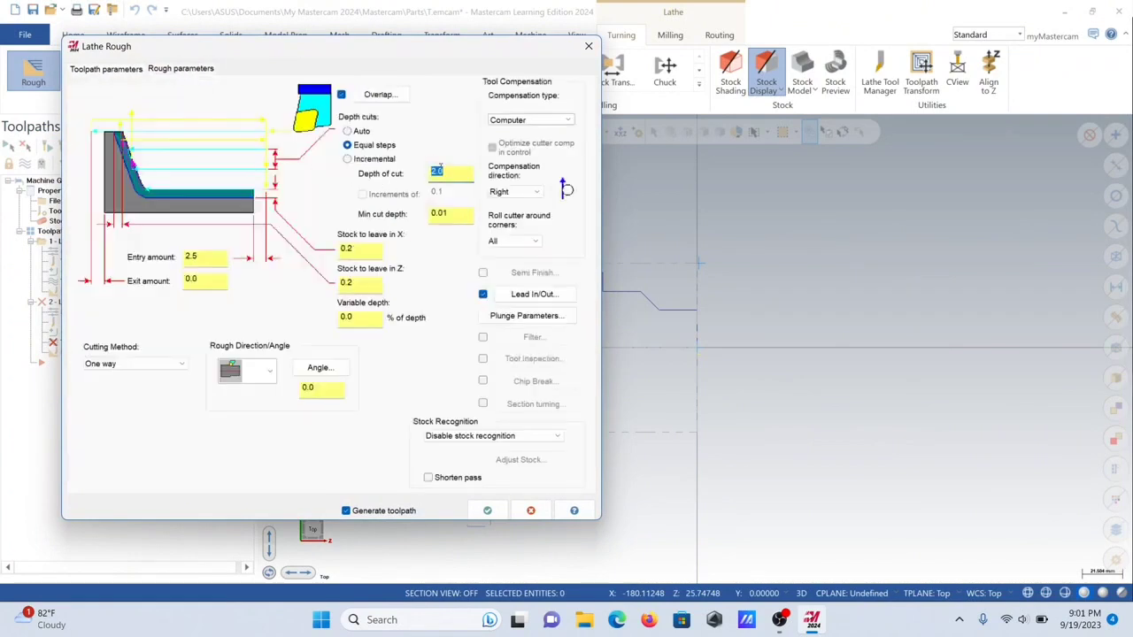
type("1")
left_click(488, 514)
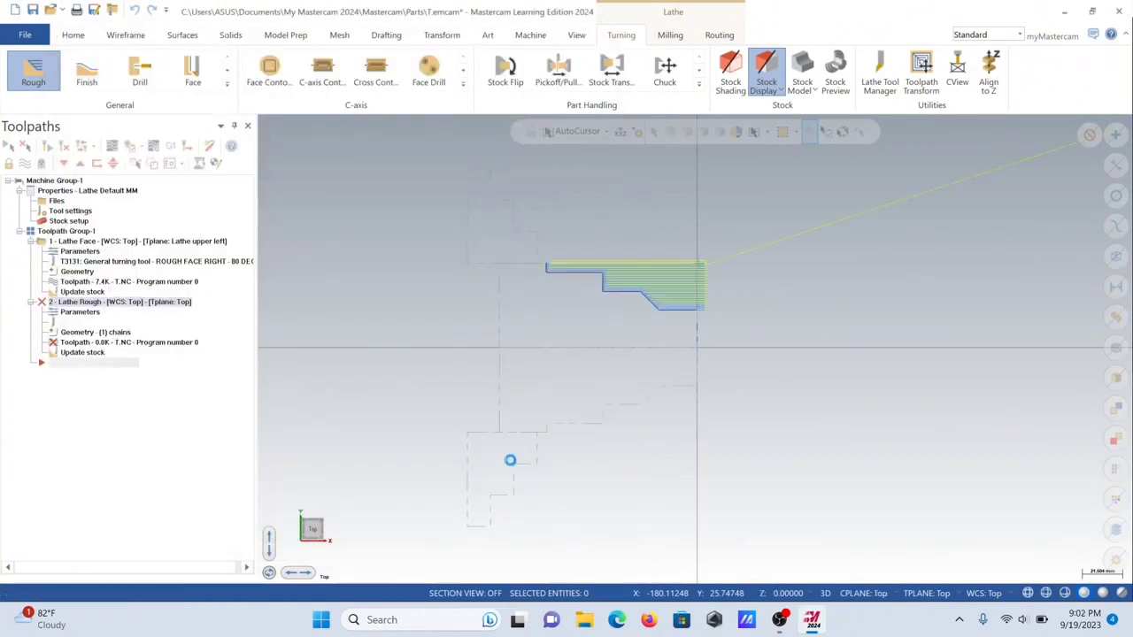
Start a lathe finish toolpath and chain the whole stepped profile from the vertical line at the origin
left_click(89, 75)
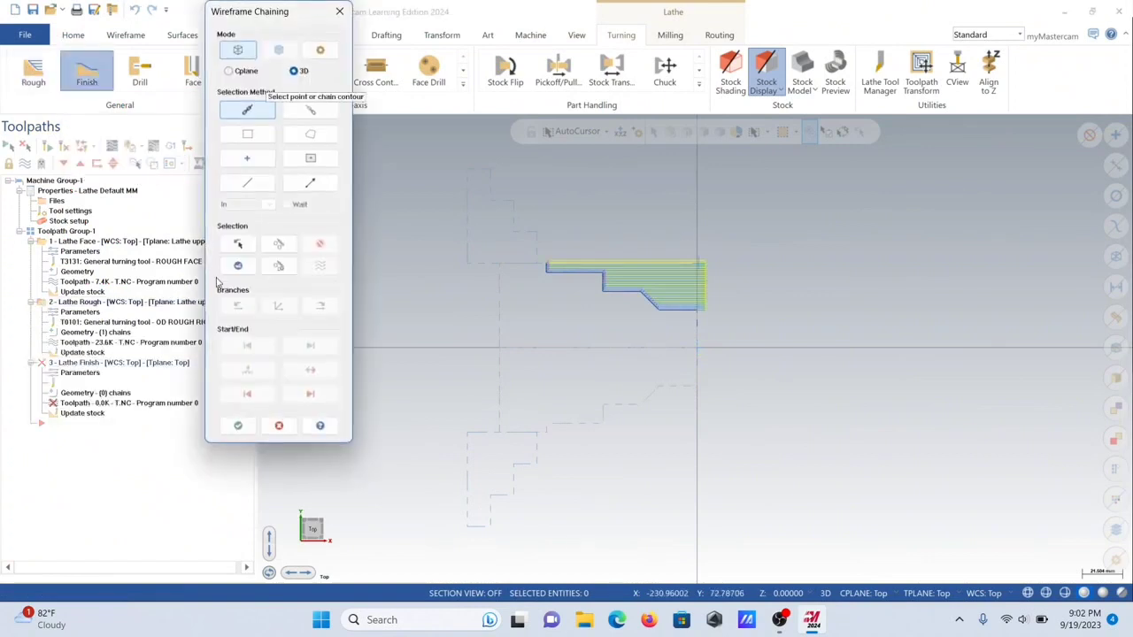
left_click(698, 329)
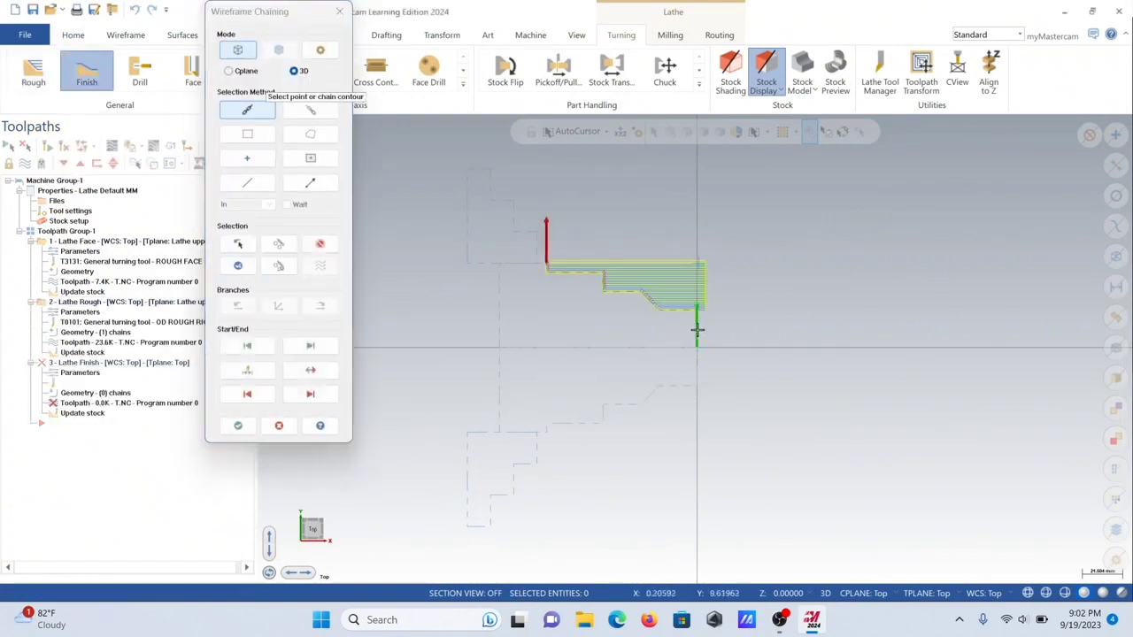
left_click(239, 428)
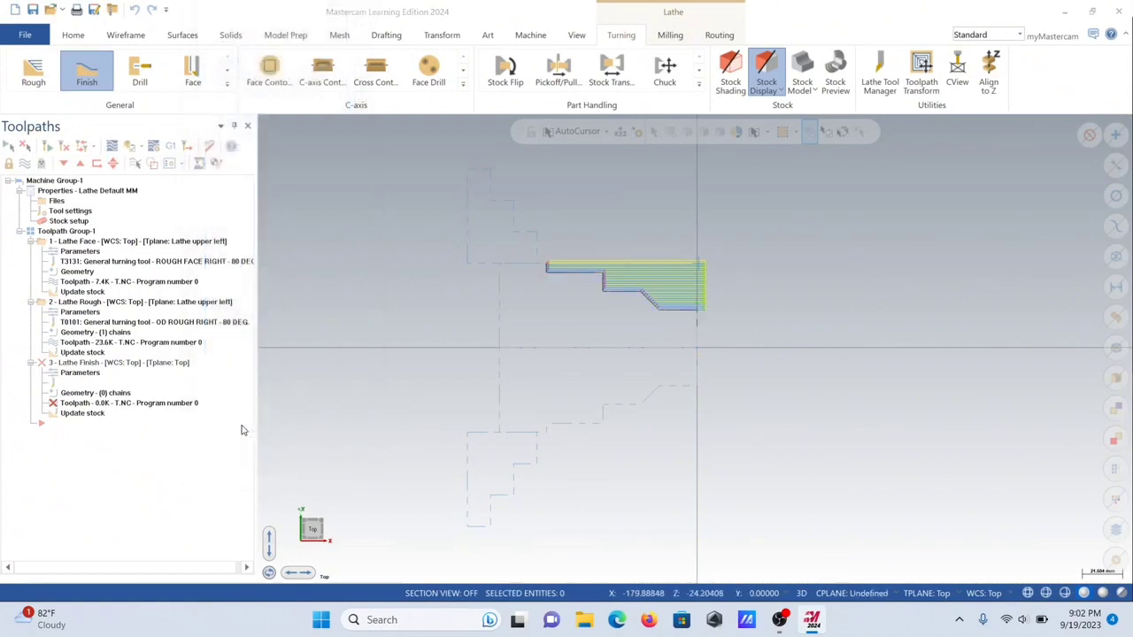
Use tool T2121 OD Finish Right 35 deg with 2 finish passes and generate the finish toolpath
scroll(238, 296, "down", 3)
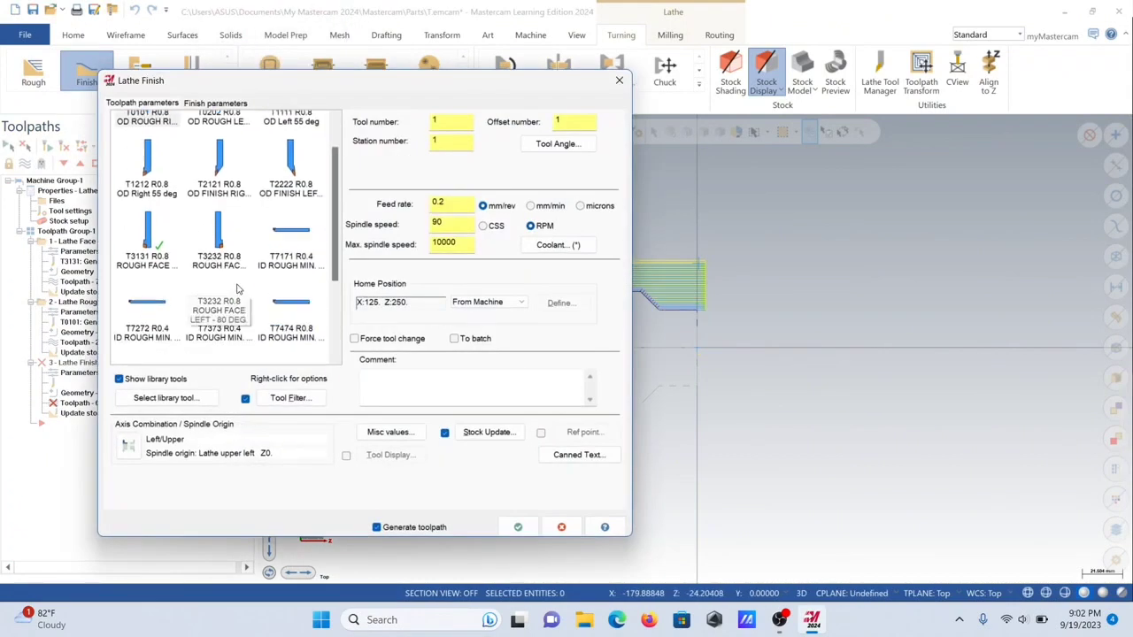
scroll(266, 301, "up", 3)
left_click(221, 185)
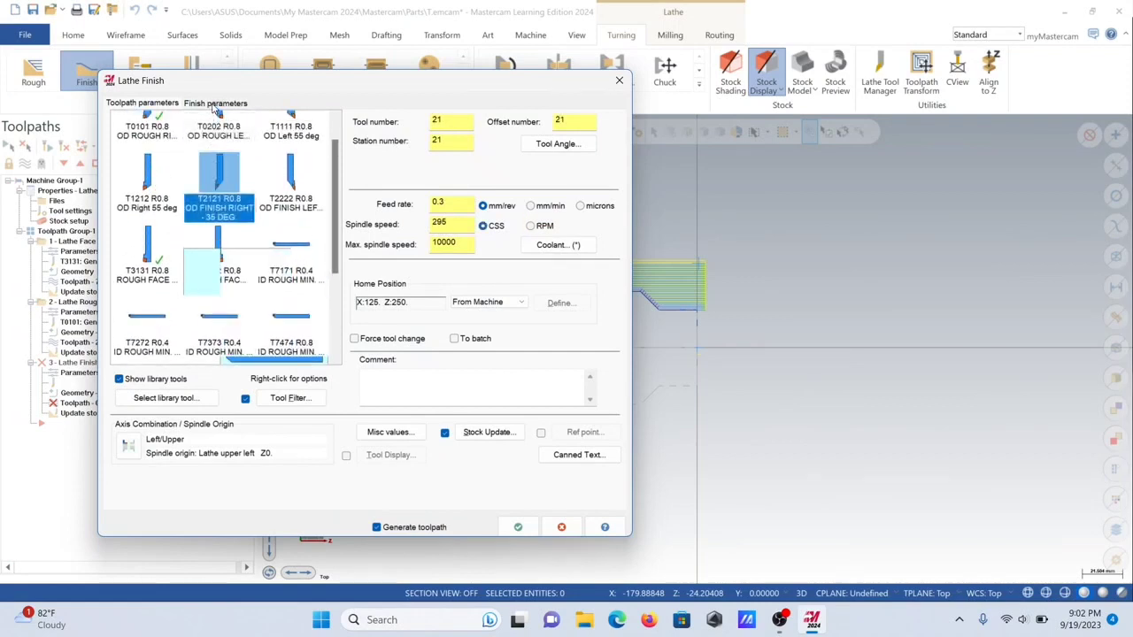
left_click(215, 103)
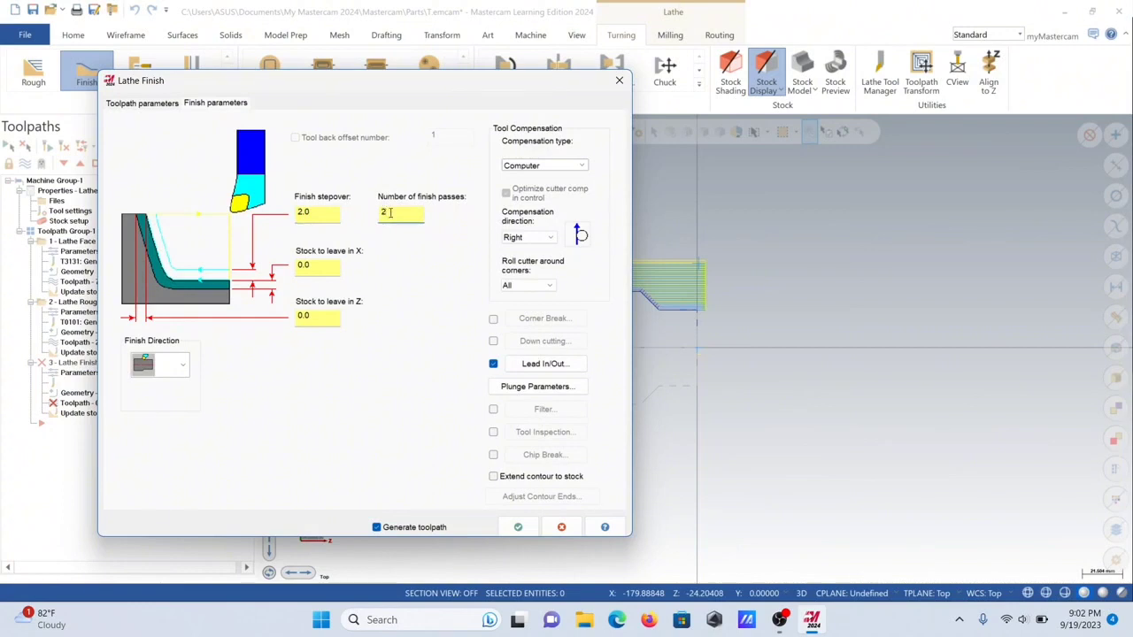
left_click(301, 214)
left_click(518, 527)
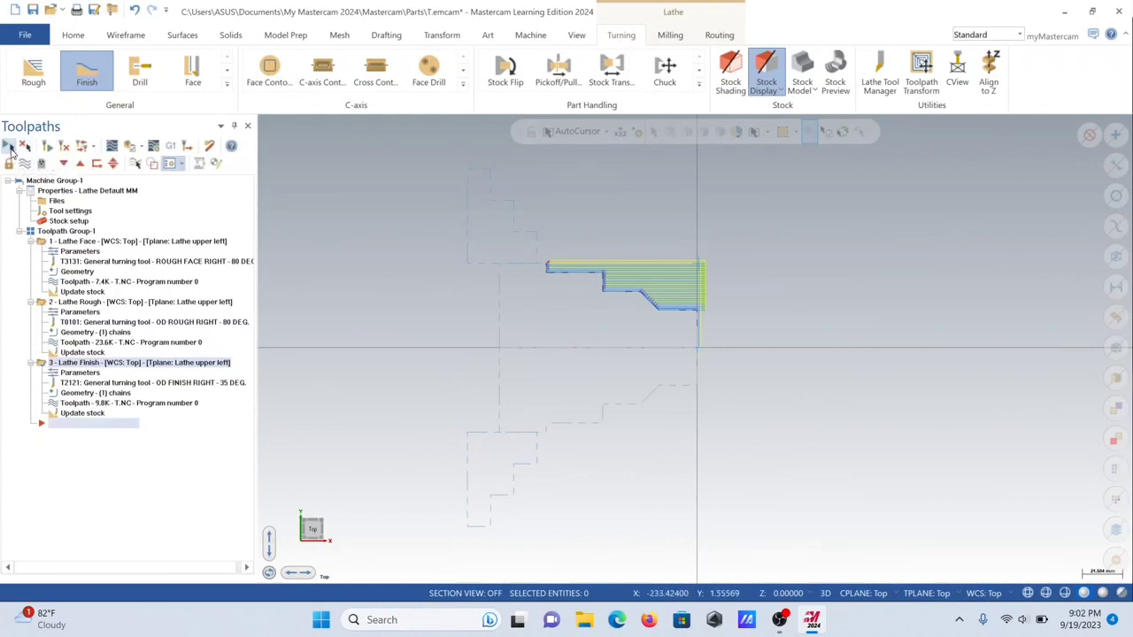
Open the face, rough and finish operations in verification and show the workpiece in isometric view
left_click(128, 147)
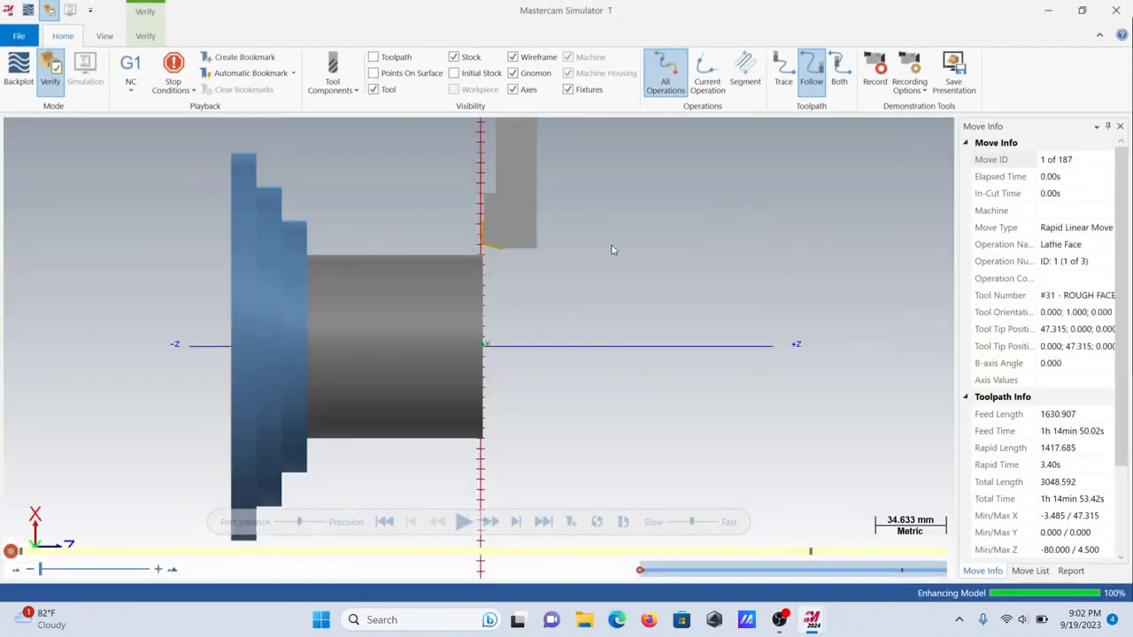
left_click(104, 36)
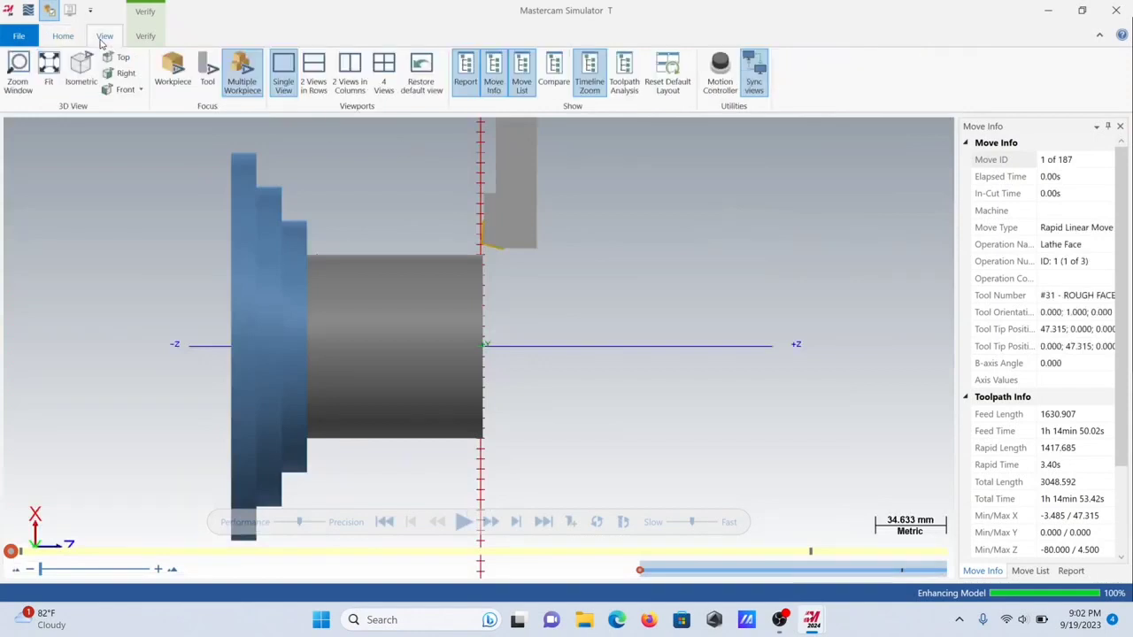
left_click(82, 79)
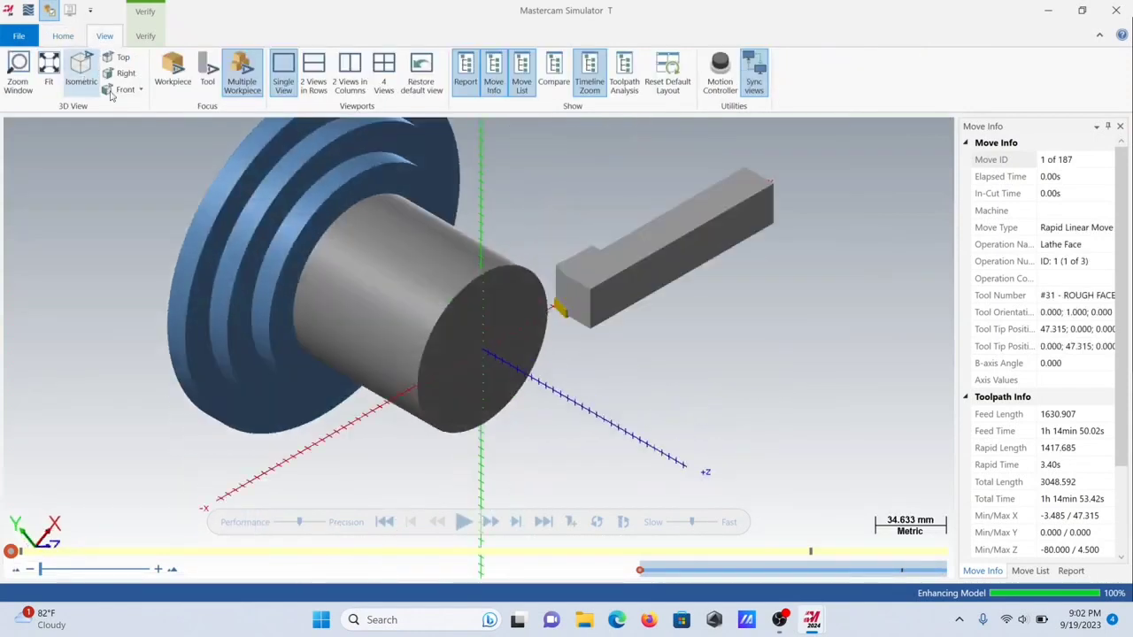
Reduce the simulation speed and run the machining simulation through all three operations
left_click_drag(694, 522, 678, 522)
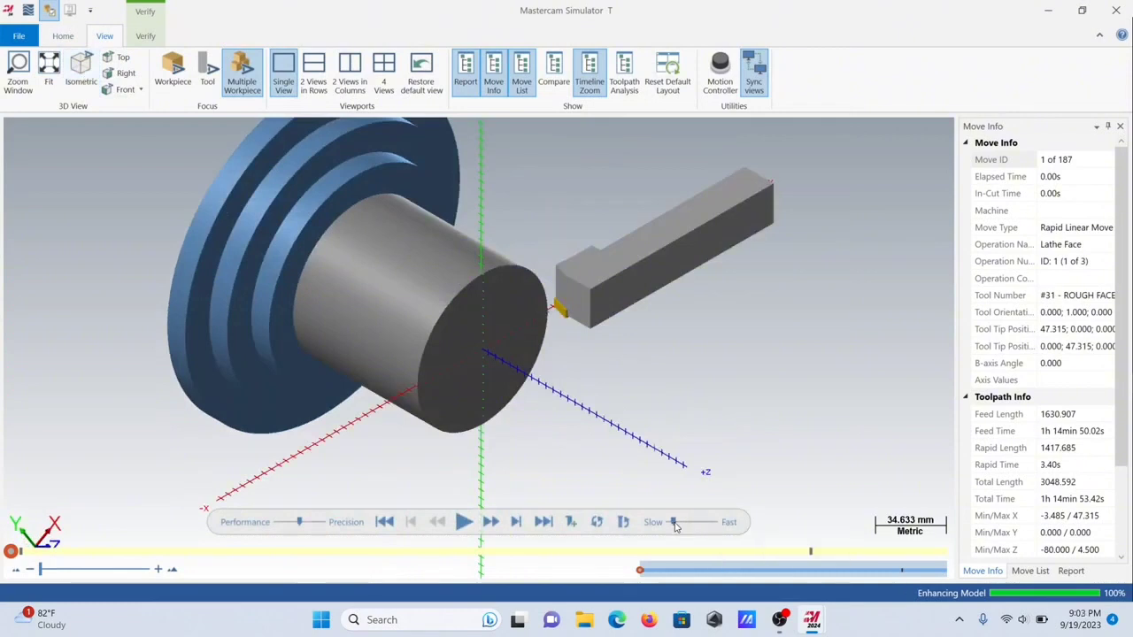
left_click(463, 522)
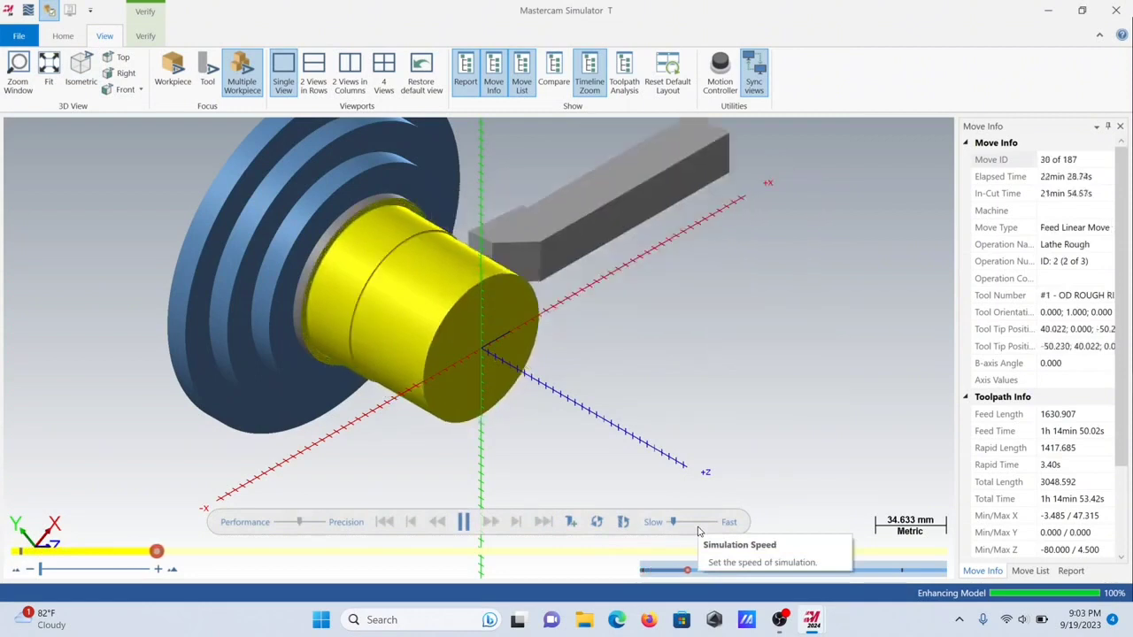
left_click(678, 522)
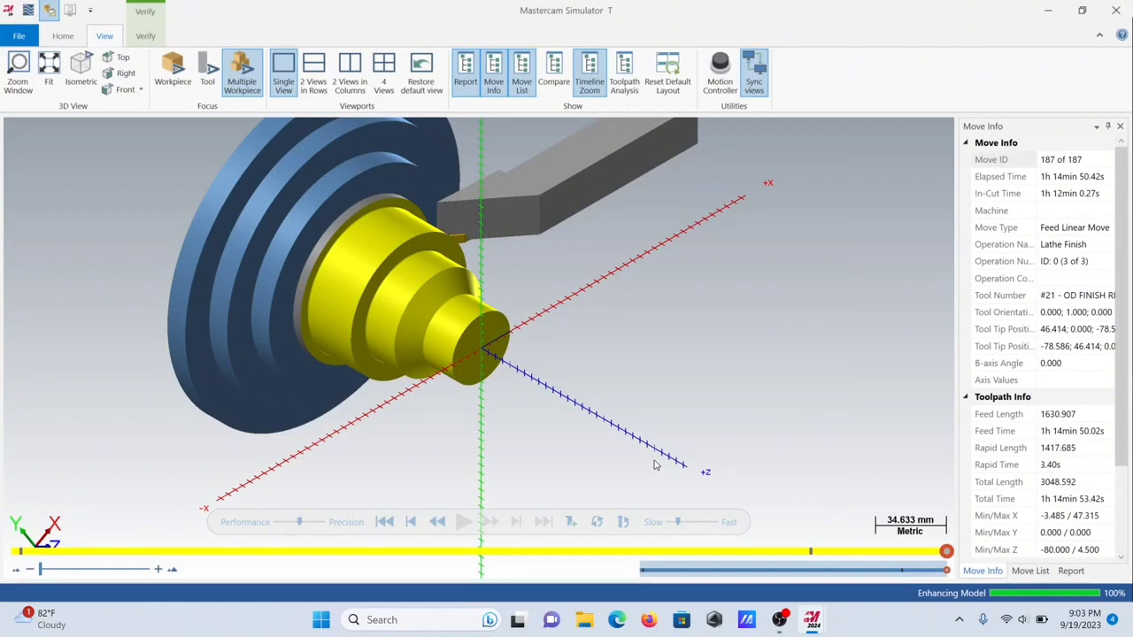
left_click(796, 626)
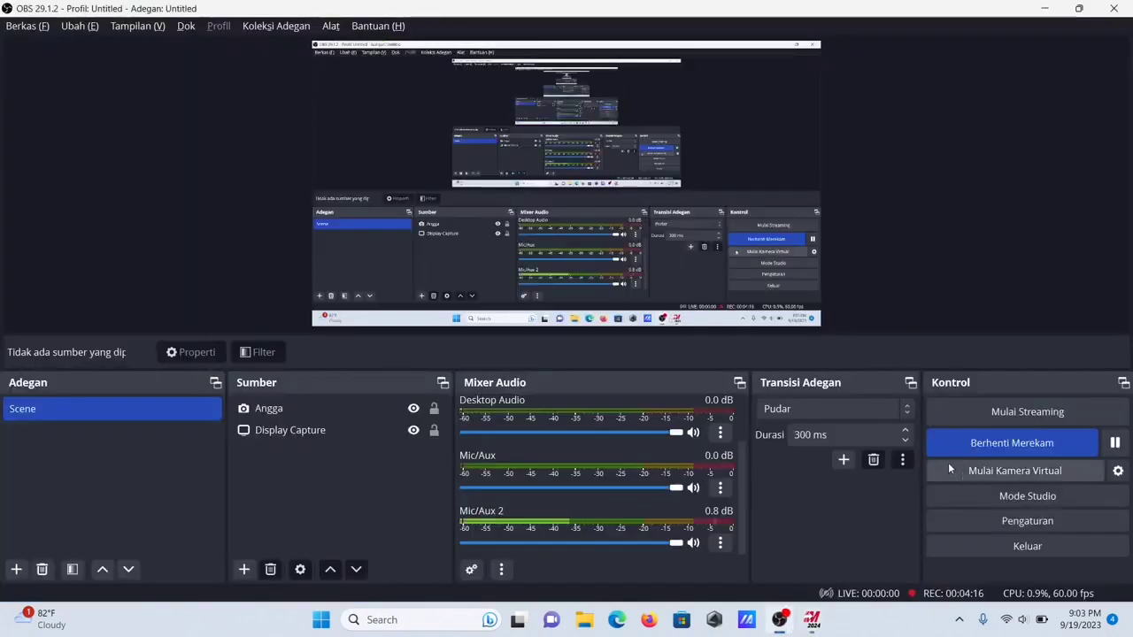